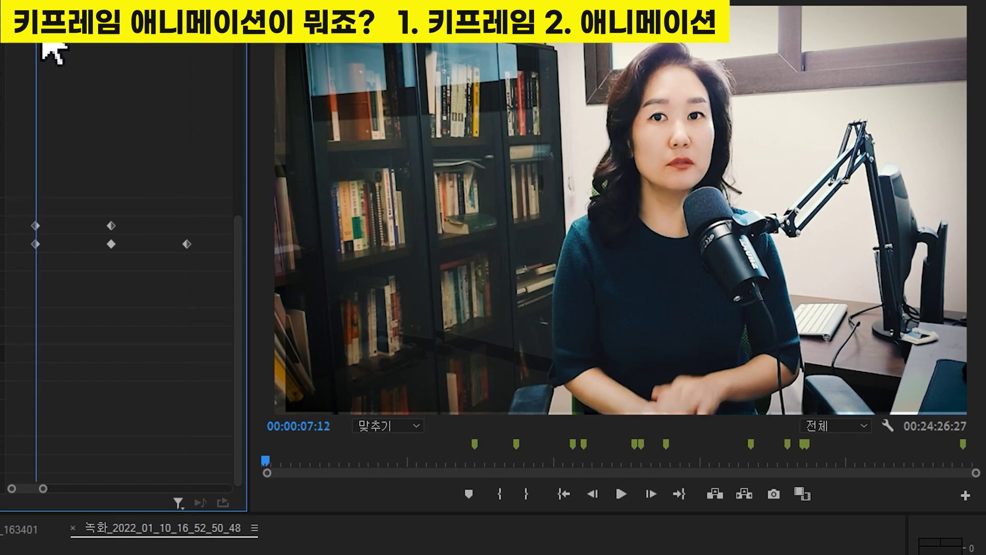
Try deleting the text animation's middle keyframes at 00:00:07:17, and undo the deletion
left_click_drag(42, 41, 116, 44)
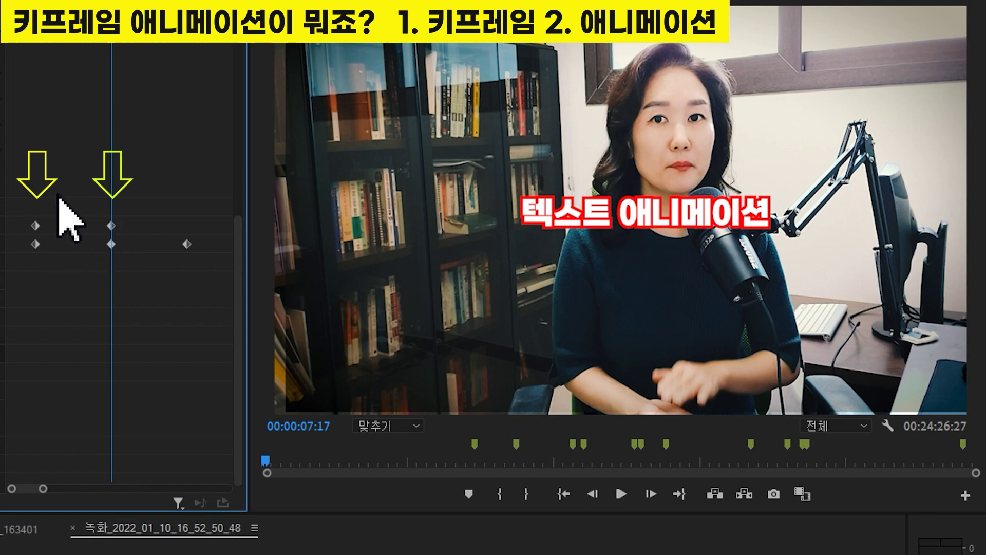
mouse_move(98, 43)
left_mouse_down()
mouse_move(42, 44)
mouse_move(106, 50)
left_mouse_up()
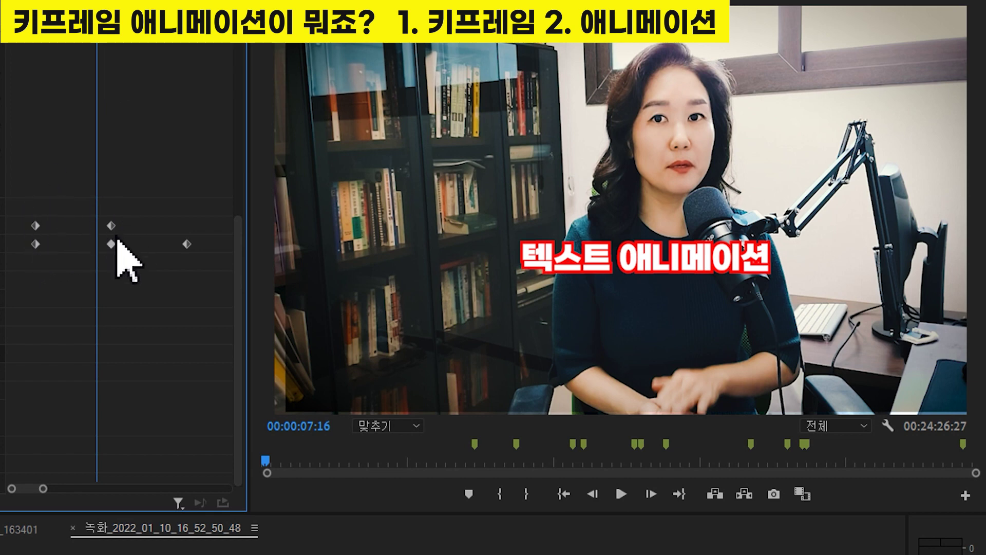
key("Delete")
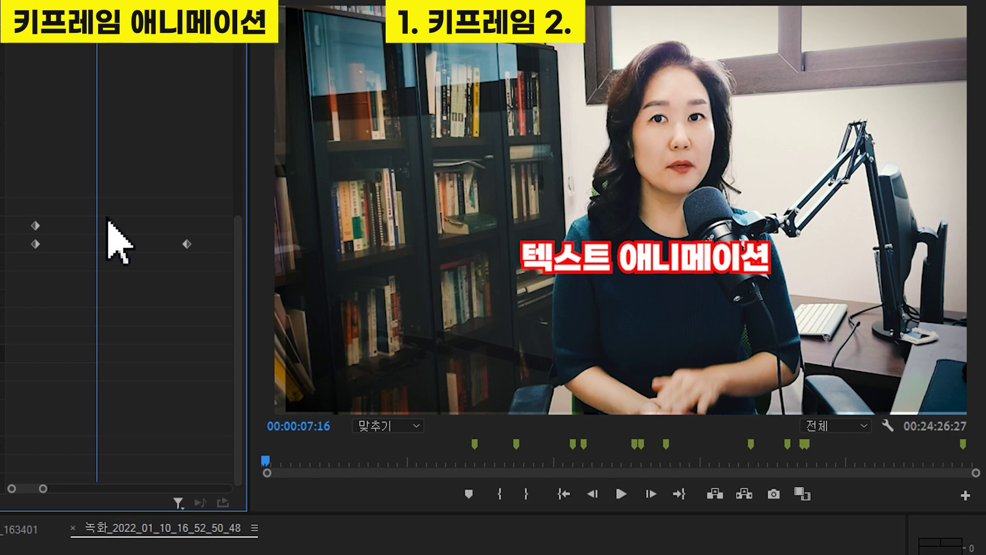
key("ctrl+z")
Scrub the text animation between 00:00:07:12 and 00:00:07:22 to examine the title's position and size at each keyframe
left_click(46, 19)
left_click_drag(42, 21, 37, 23)
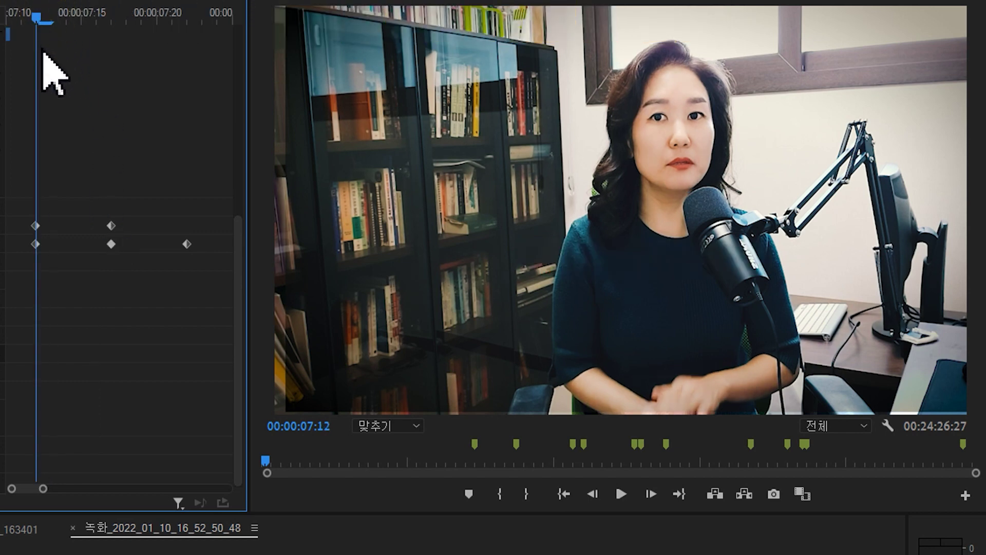
left_click(67, 21)
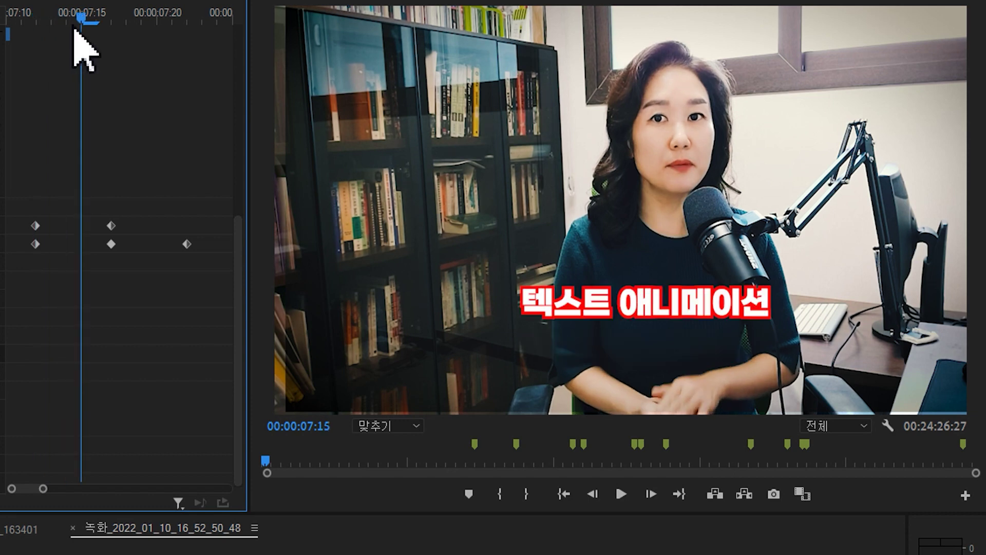
left_click(37, 20)
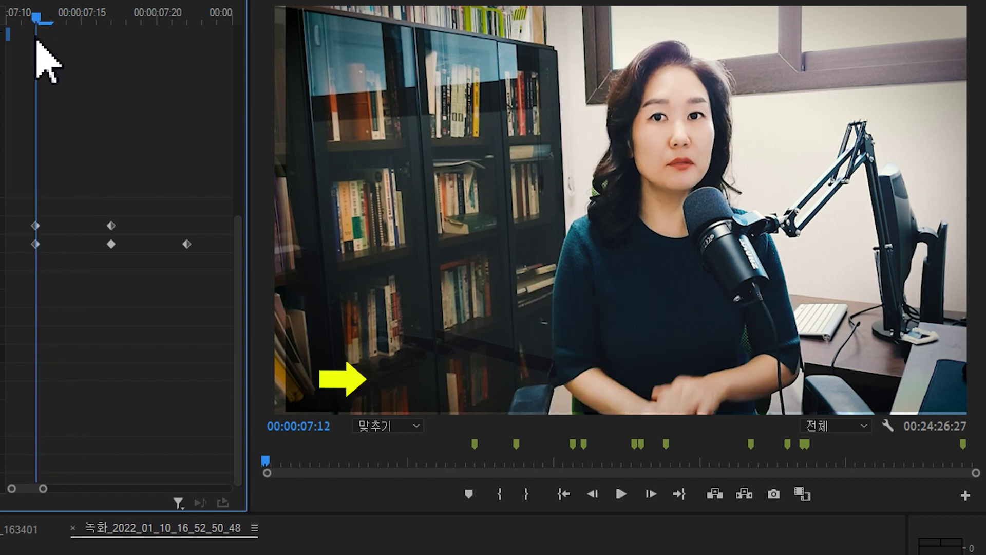
left_click_drag(36, 41, 37, 62)
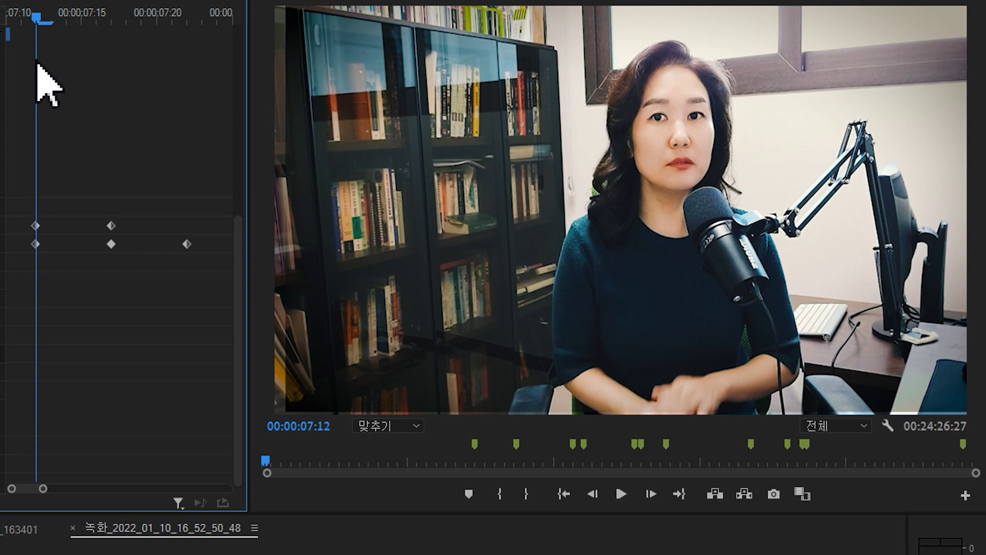
left_click_drag(37, 65, 105, 54)
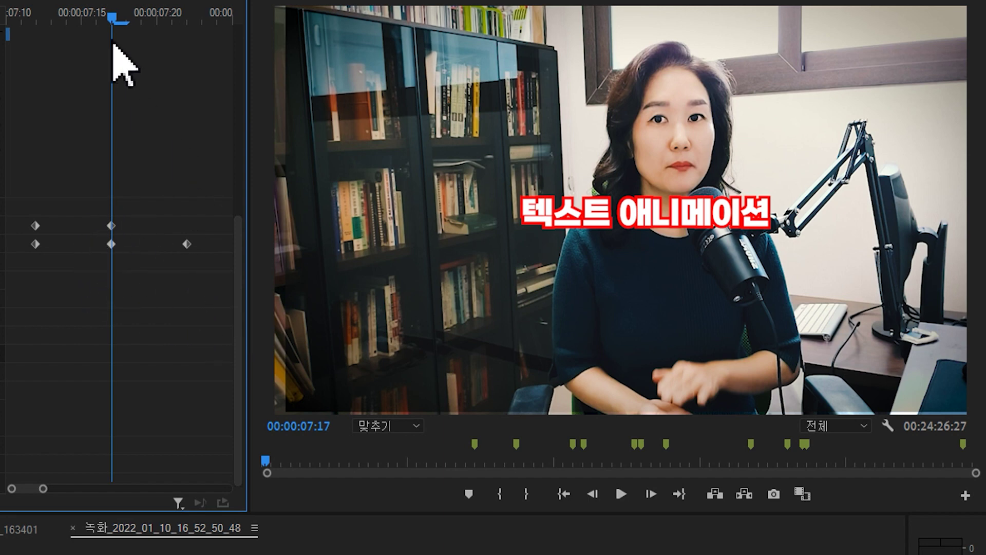
left_click_drag(112, 40, 193, 40)
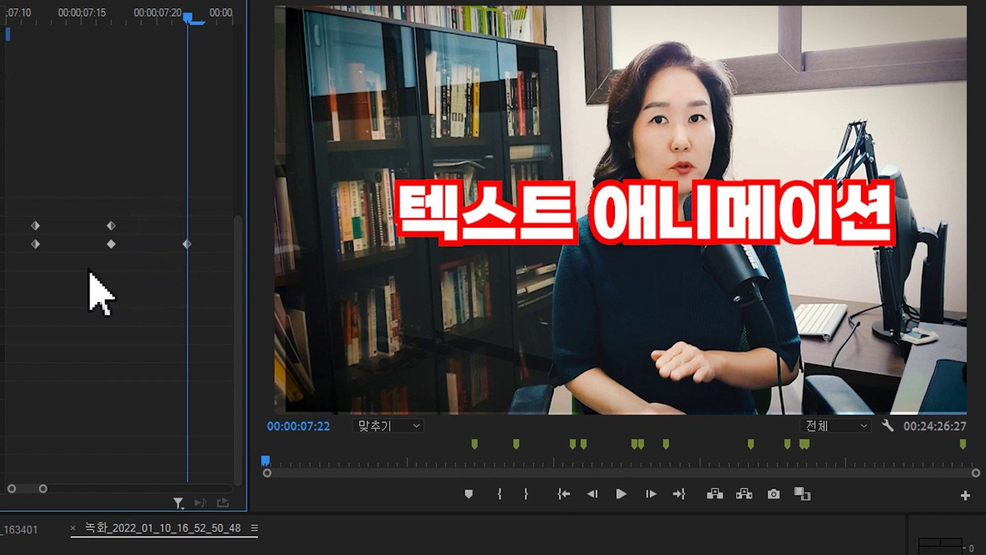
left_click(51, 14)
left_click_drag(27, 25, 192, 41)
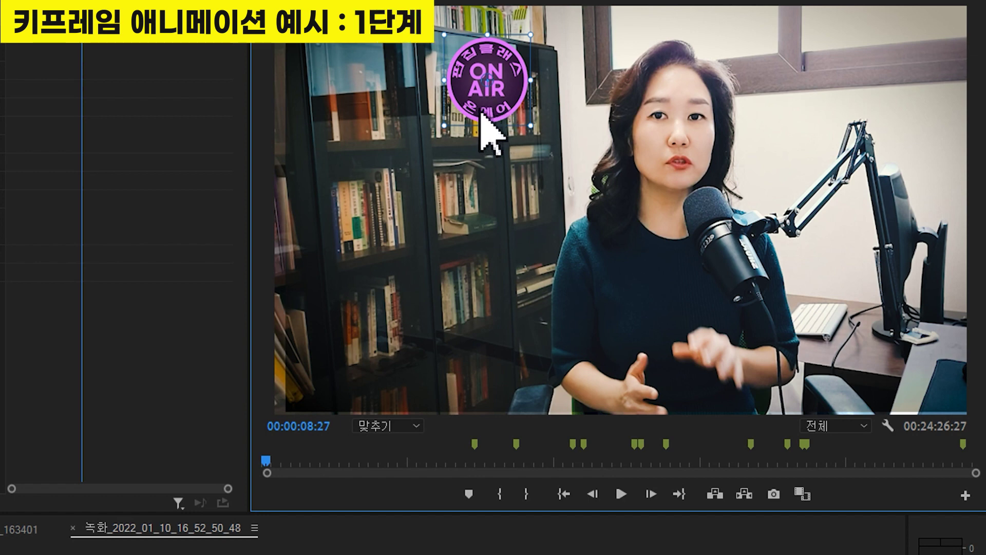
Move the ON AIR logo to the right side of the frame and return the playhead to the logo clip's start at 00:00:07:10
left_click_drag(483, 117, 867, 233)
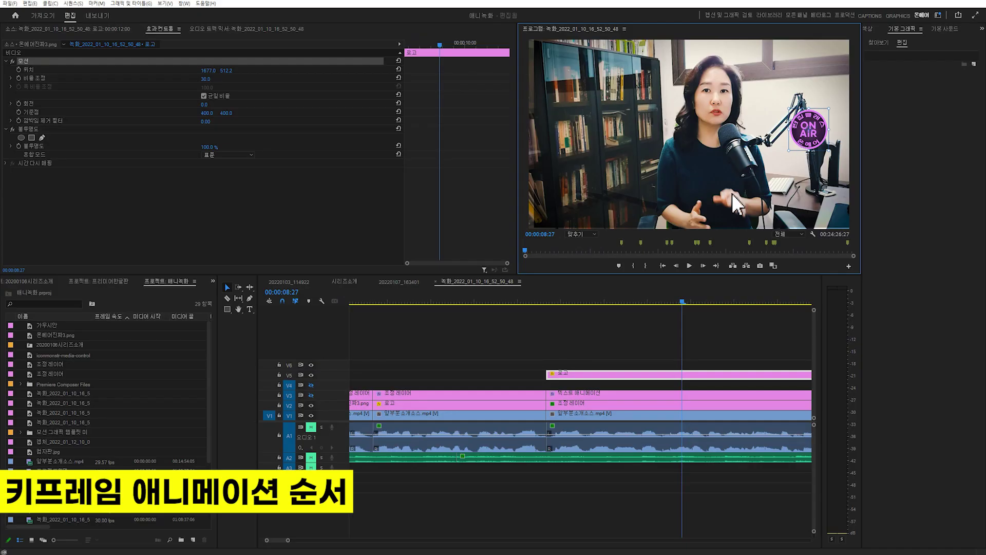
left_click(620, 374)
left_click(547, 302)
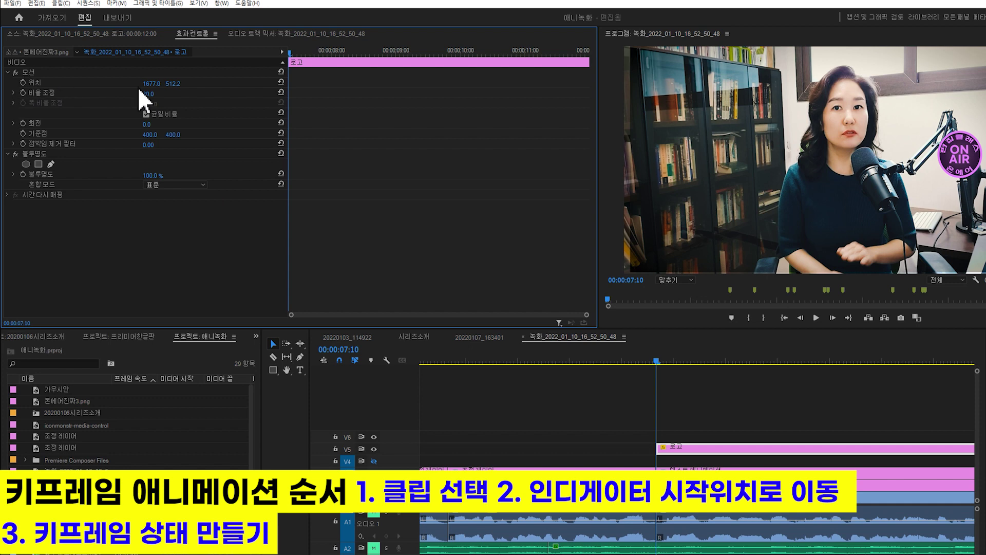
Place the logo at about 256.8, 652.7 with scale 42.1 and enable Position keyframing at the clip's start
left_click_drag(152, 83, 15, 83)
mouse_move(175, 84)
left_mouse_down()
mouse_move(216, 84)
mouse_move(192, 91)
left_mouse_up()
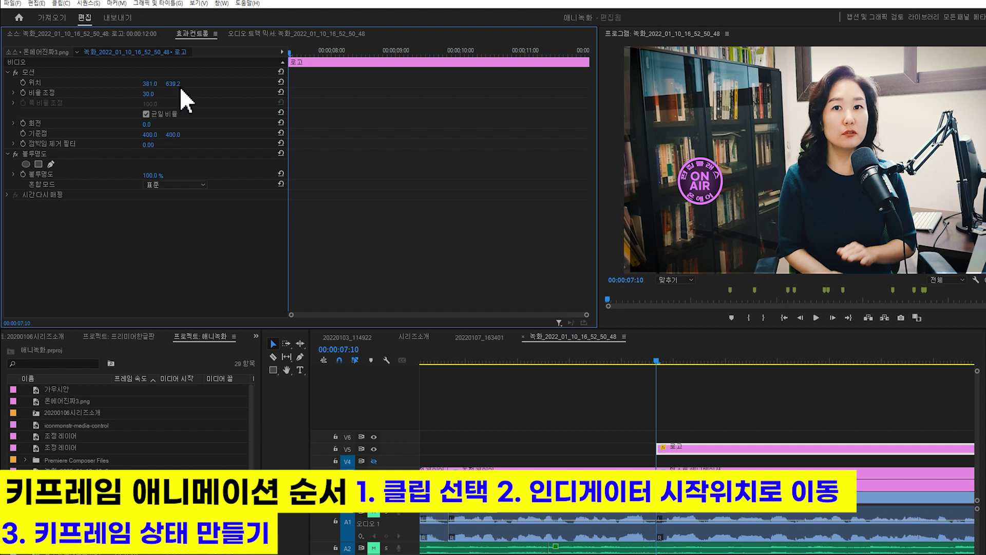
left_click(29, 72)
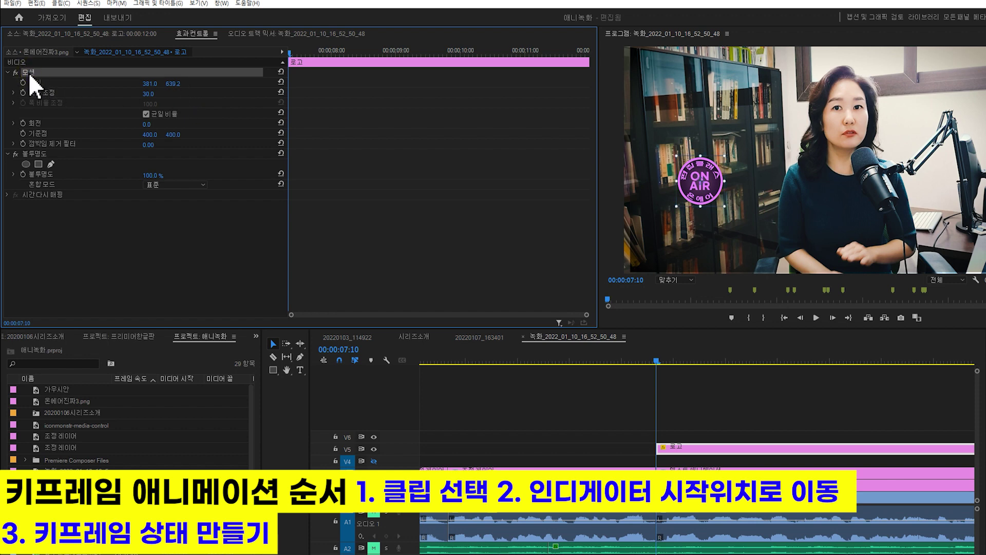
left_click_drag(699, 180, 664, 186)
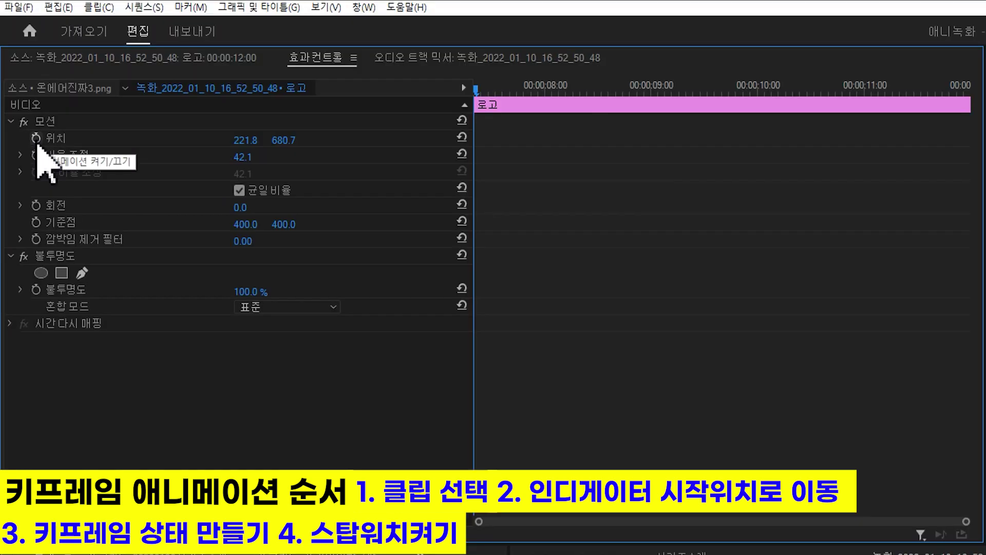
left_click(23, 82)
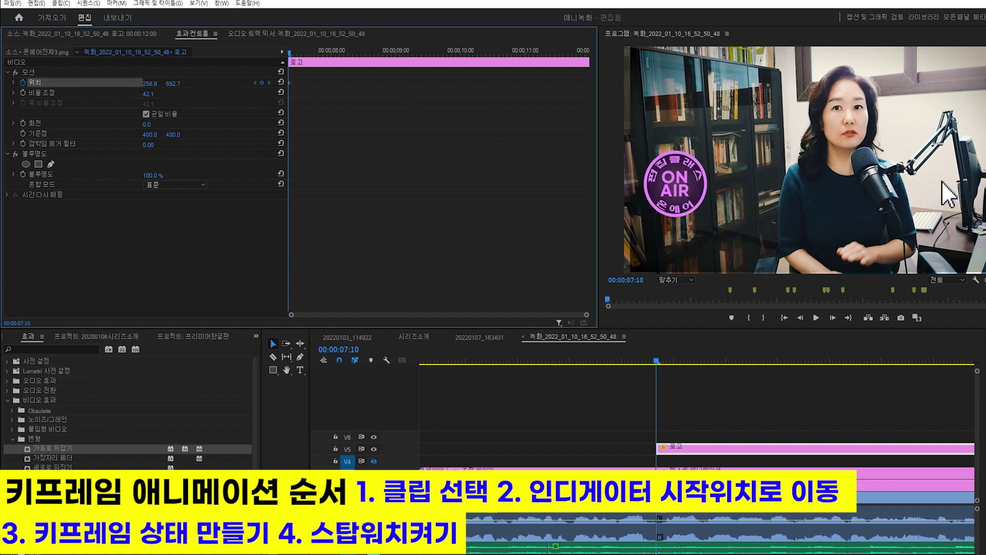
Add a second logo Position keyframe at 00:00:08:00 with the values 1195.8, 821.7
left_click(948, 195)
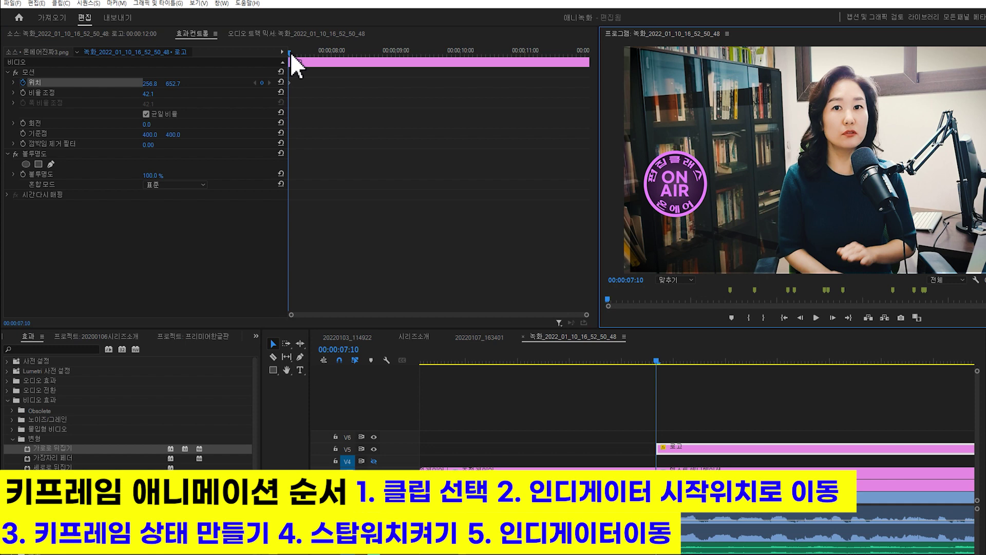
left_click(291, 53)
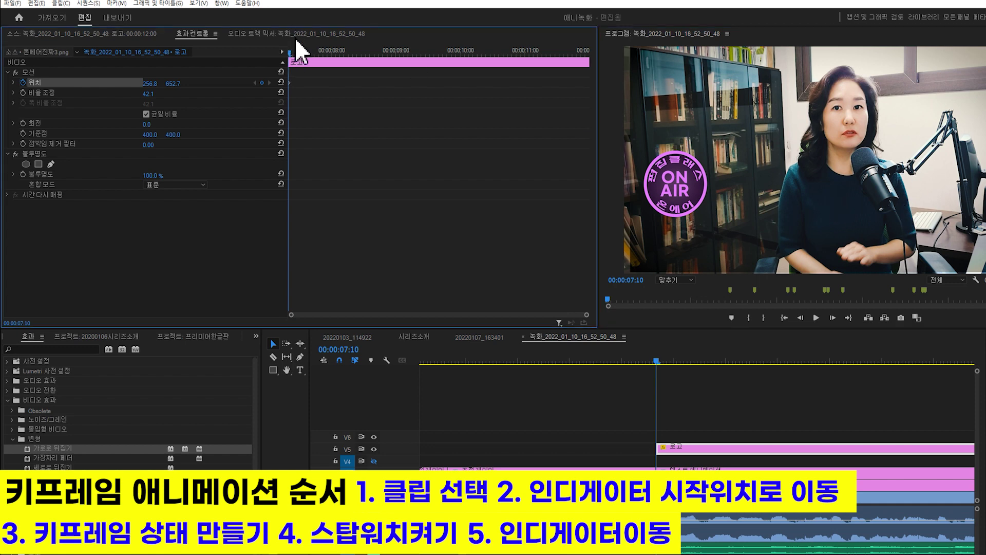
left_click_drag(291, 52, 335, 57)
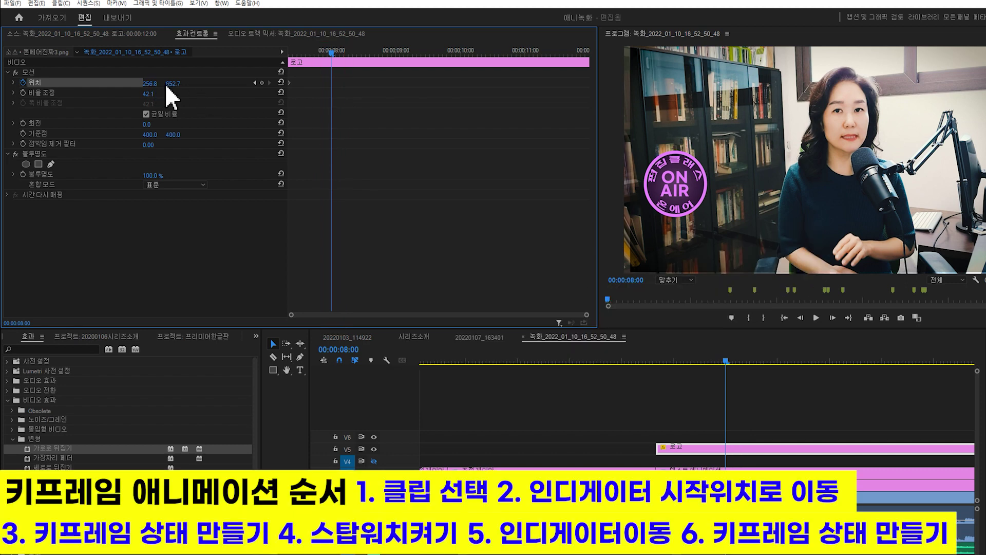
left_click_drag(150, 84, 267, 83)
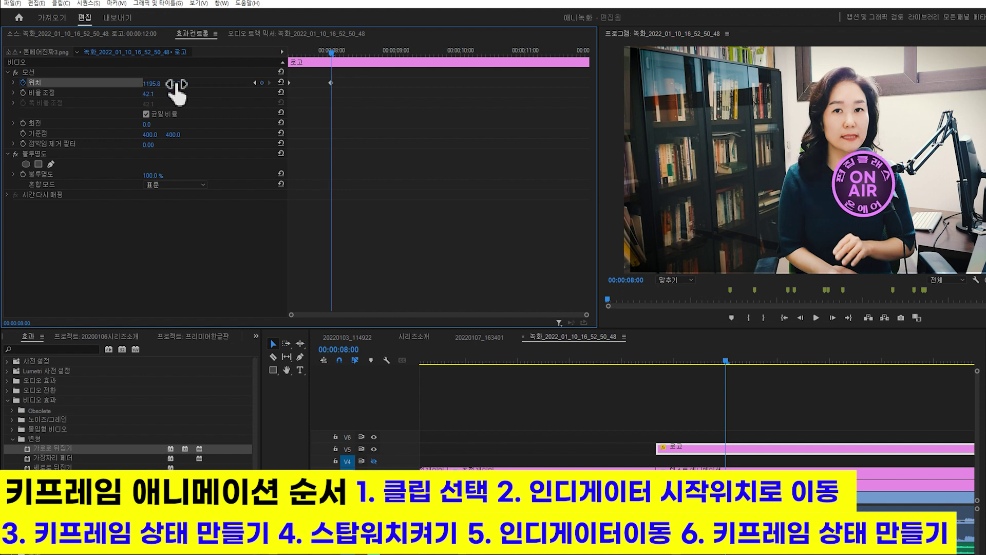
left_click_drag(173, 83, 221, 83)
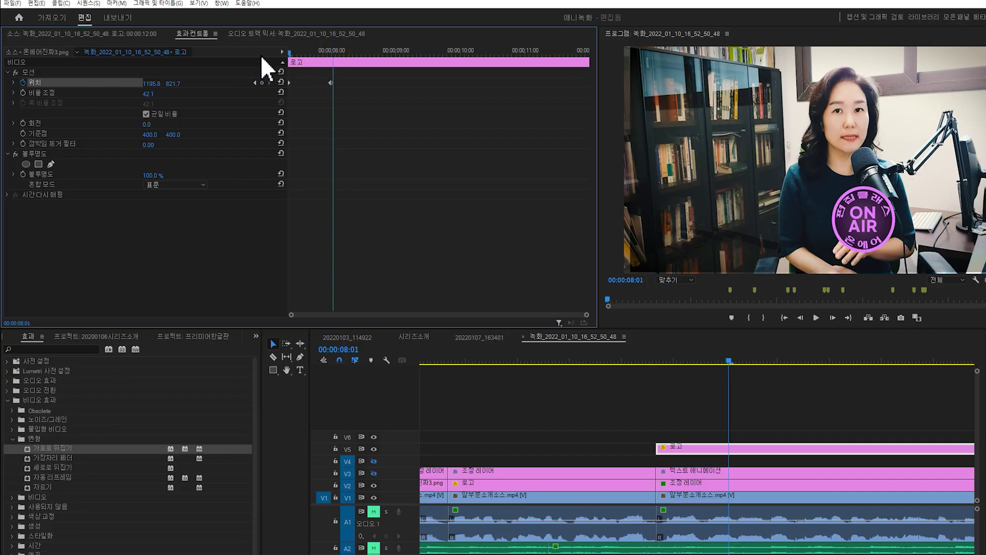
Play the logo movement from the clip's start to check the motion between the two keyframes
key("Up")
key("space")
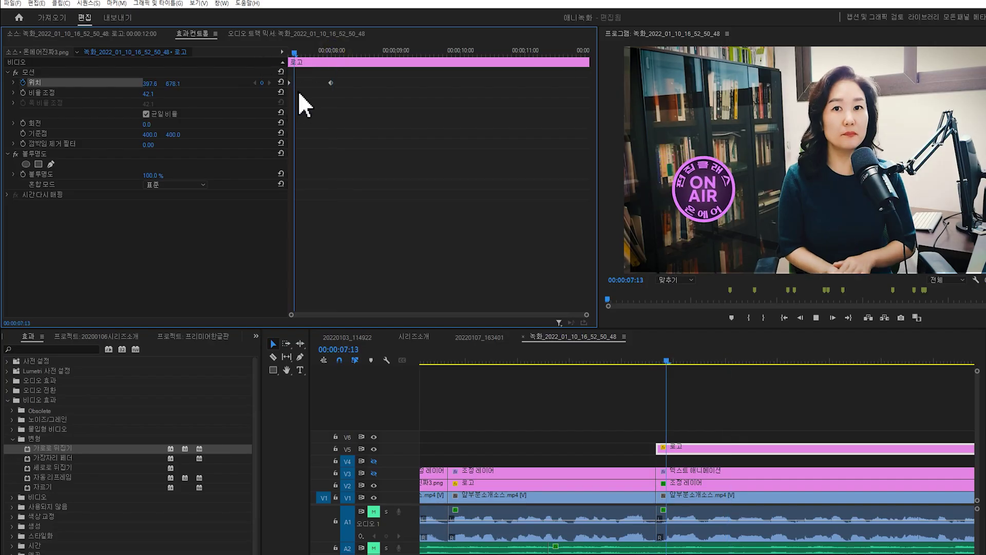
key("space")
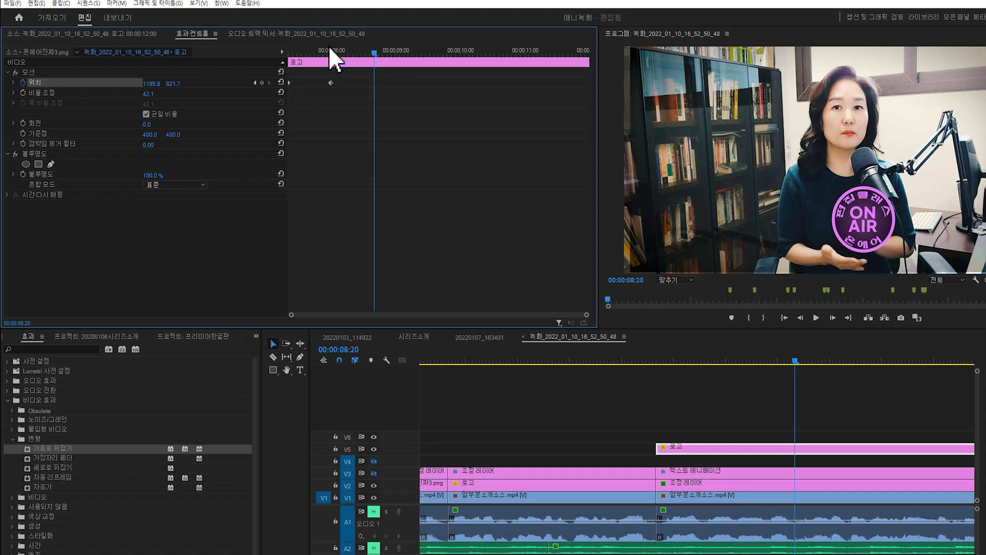
Add a third logo Position keyframe at 00:00:08:26 by moving the logo up to about 1181.9, 212.5, and preview the animation
left_click_drag(368, 55, 387, 57)
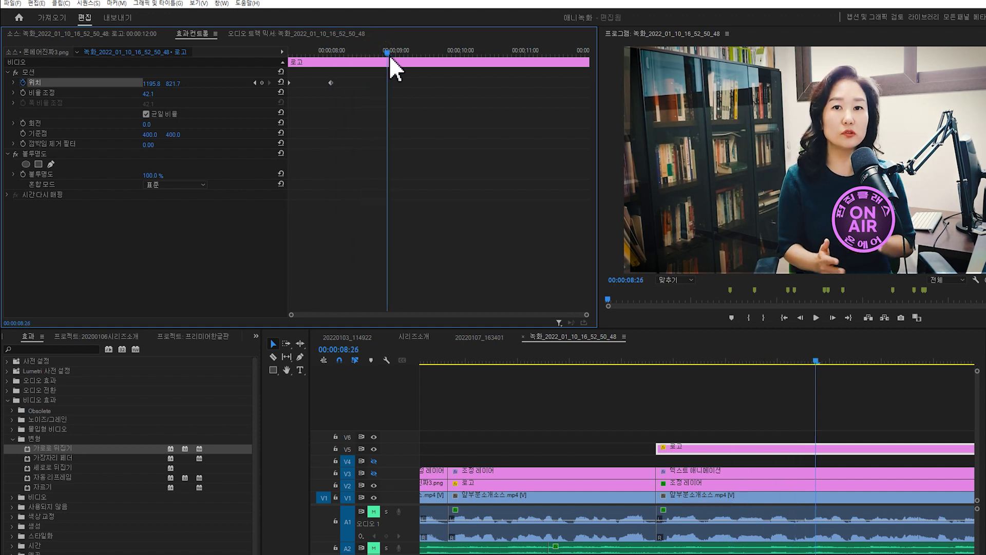
left_click(857, 225)
left_click_drag(851, 226, 846, 117)
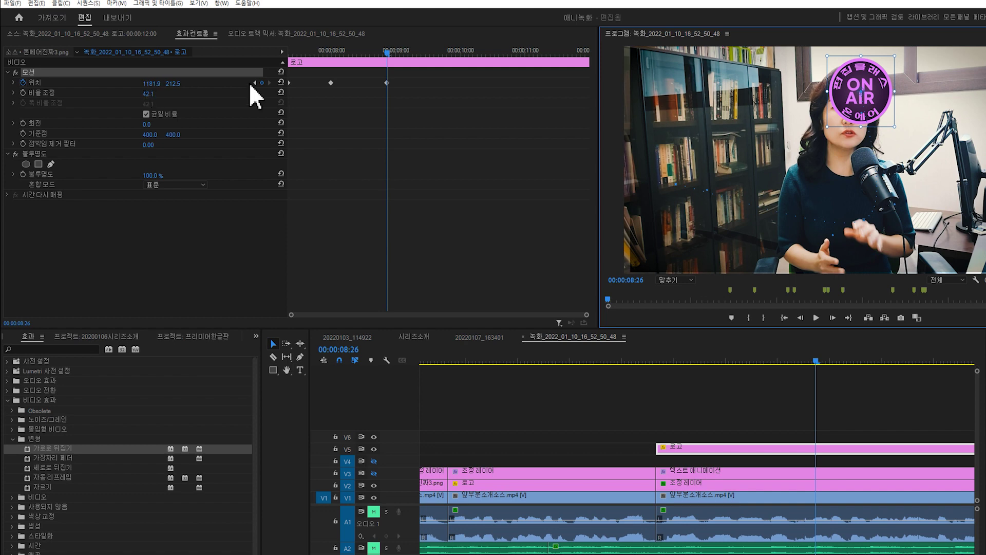
left_click_drag(370, 55, 280, 57)
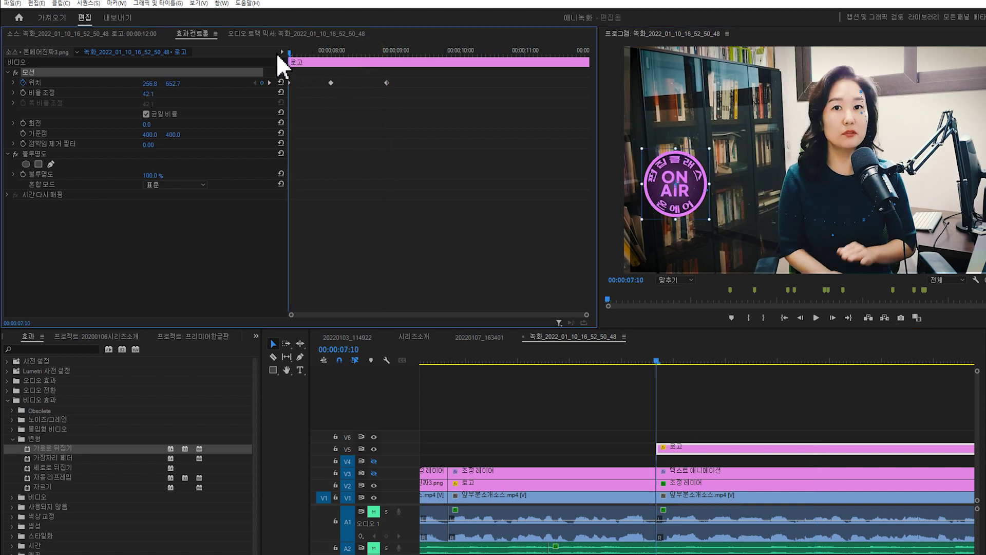
key("space")
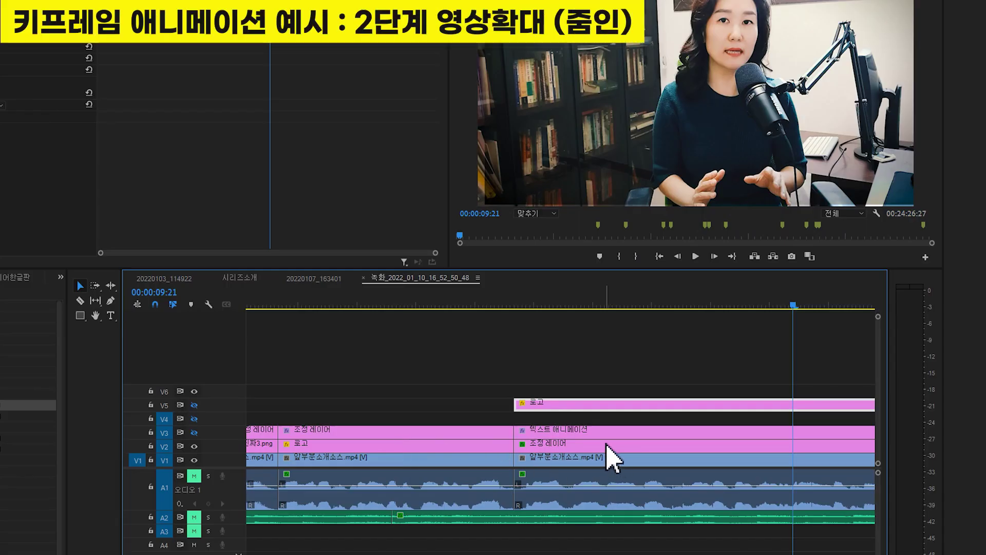
Select the 앞부분소개소스.mp4 clip beneath the logo on V1 and scrub through it to examine the moment for the zoom-in
left_click(611, 461)
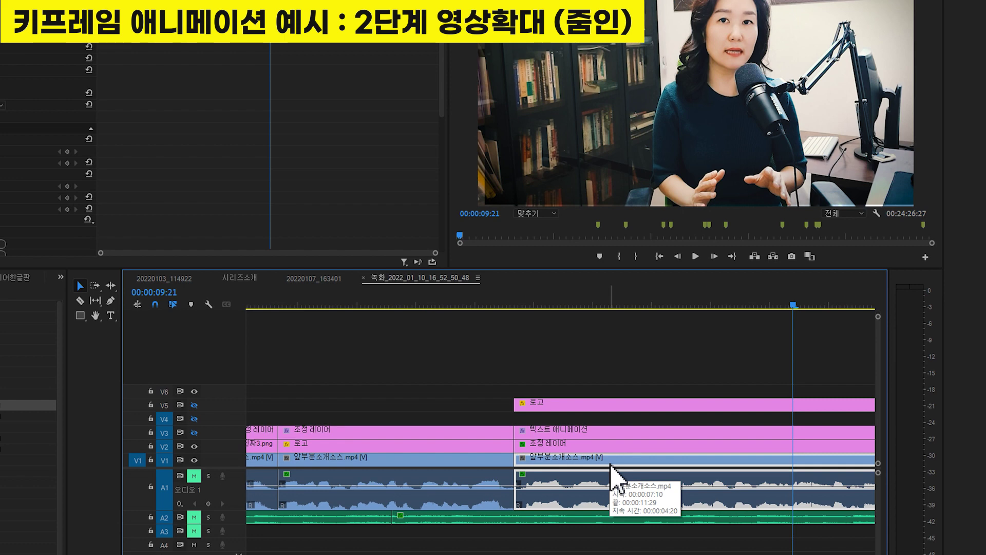
left_click(547, 307)
key("minus")
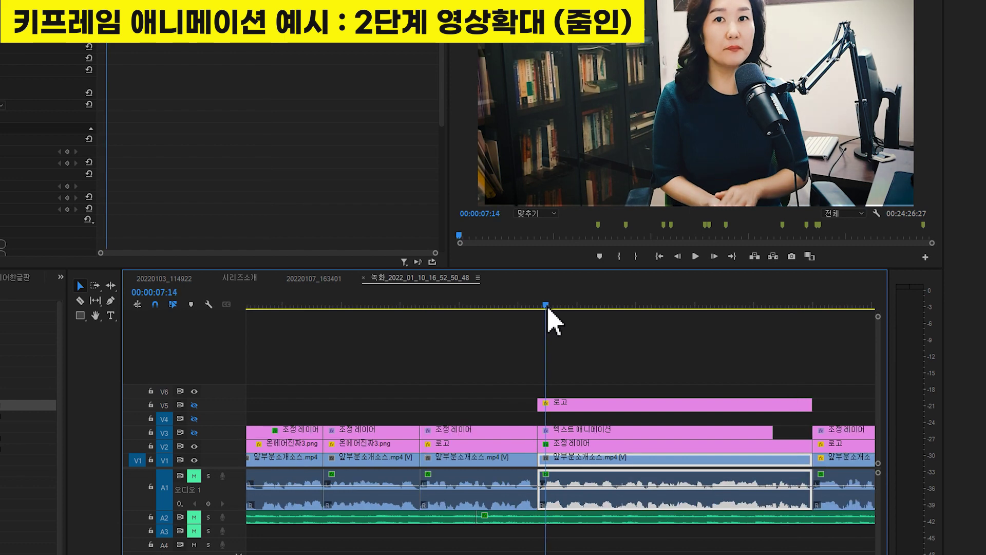
left_click_drag(548, 307, 677, 308)
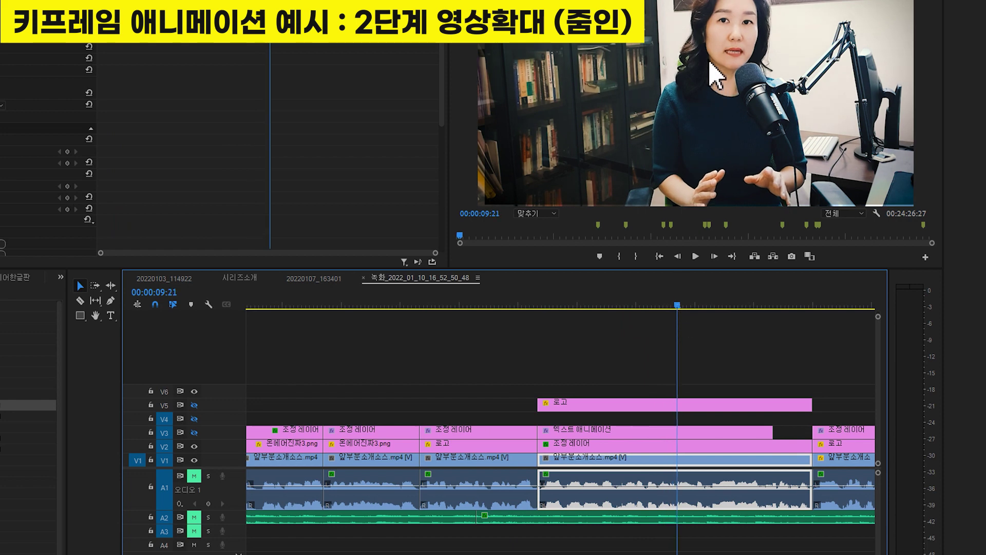
left_click(634, 306)
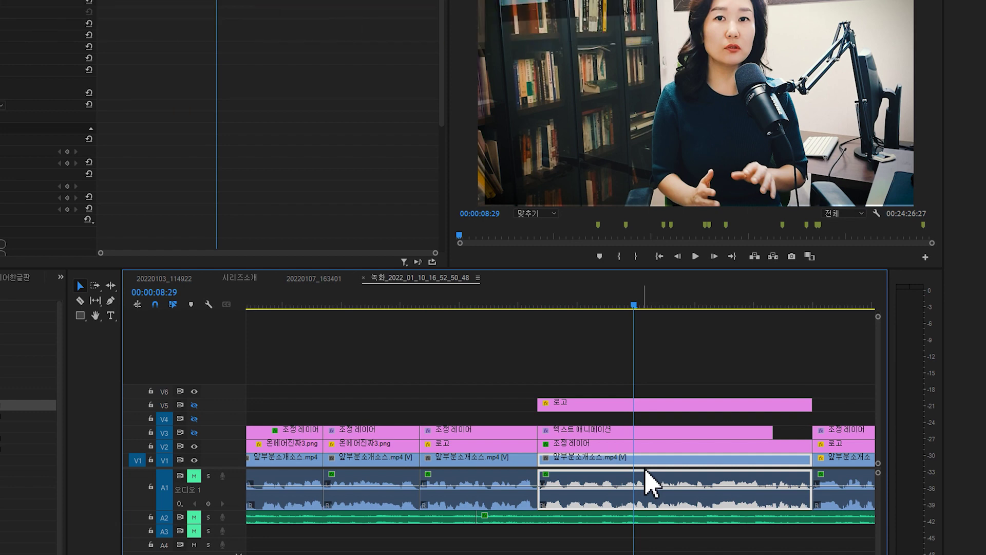
Start Position and Scale keyframes on the V1 앞부분소개소스.mp4 clip at 00:00:09:19, with Position 911.0, 540.0 and Scale 114.0
left_click(616, 431)
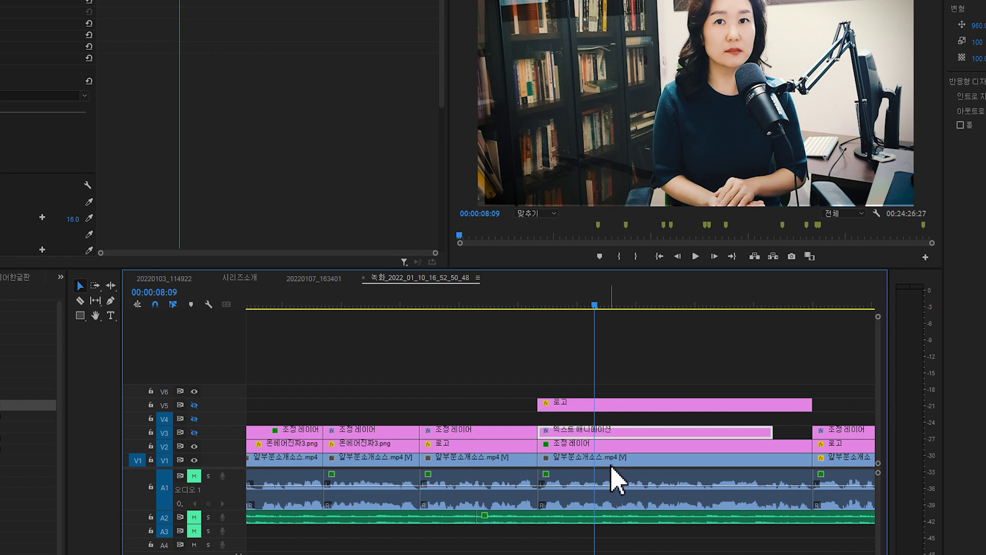
left_click(611, 468)
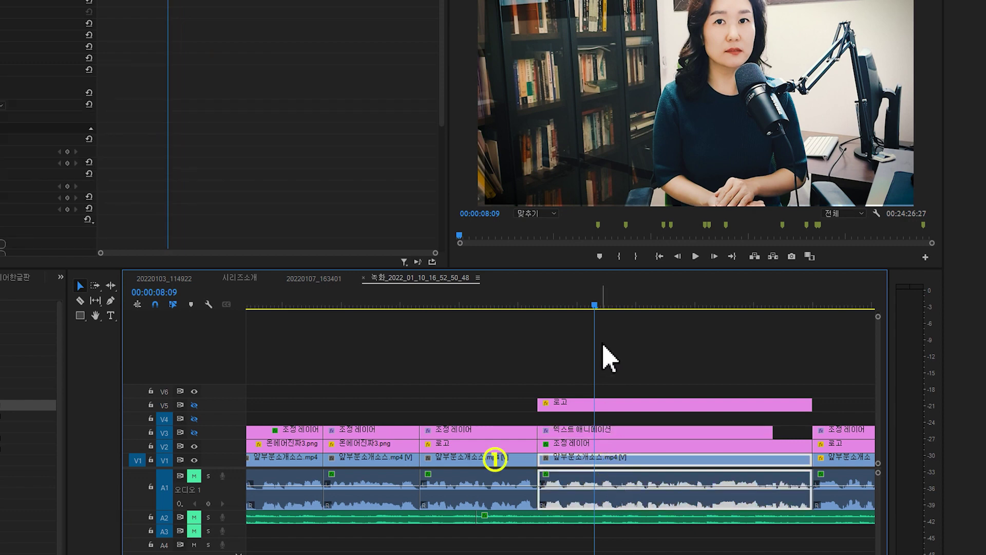
left_click_drag(594, 307, 674, 315)
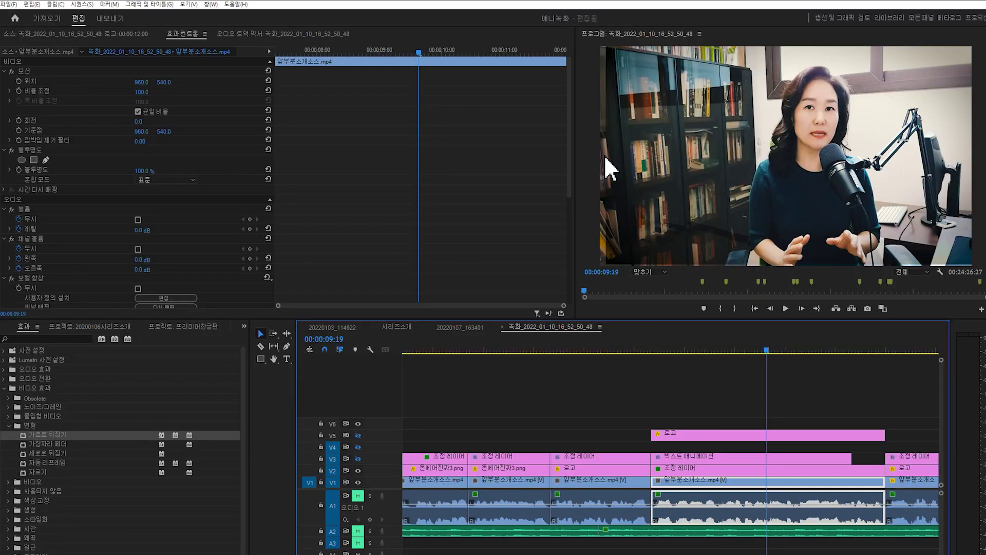
left_click(142, 92)
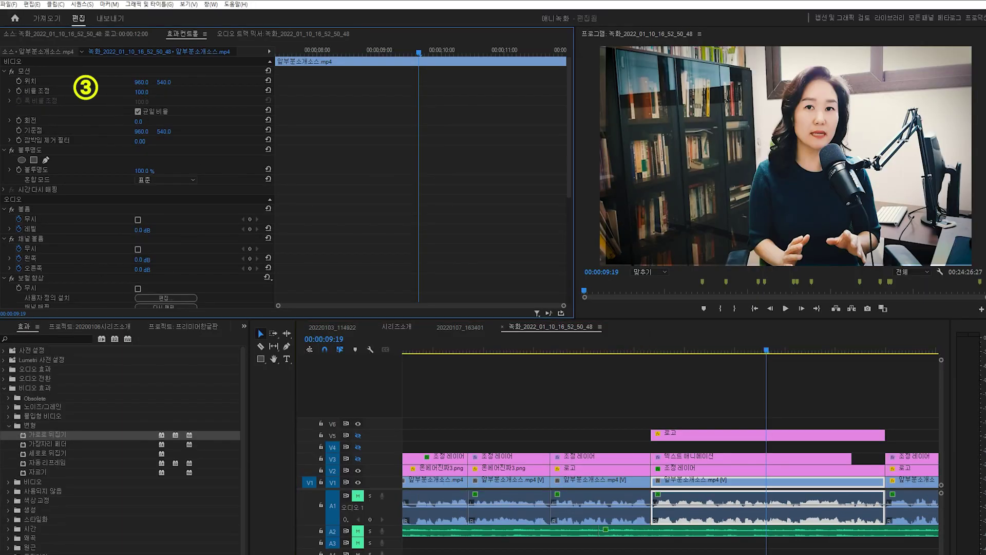
type("129")
key("Return")
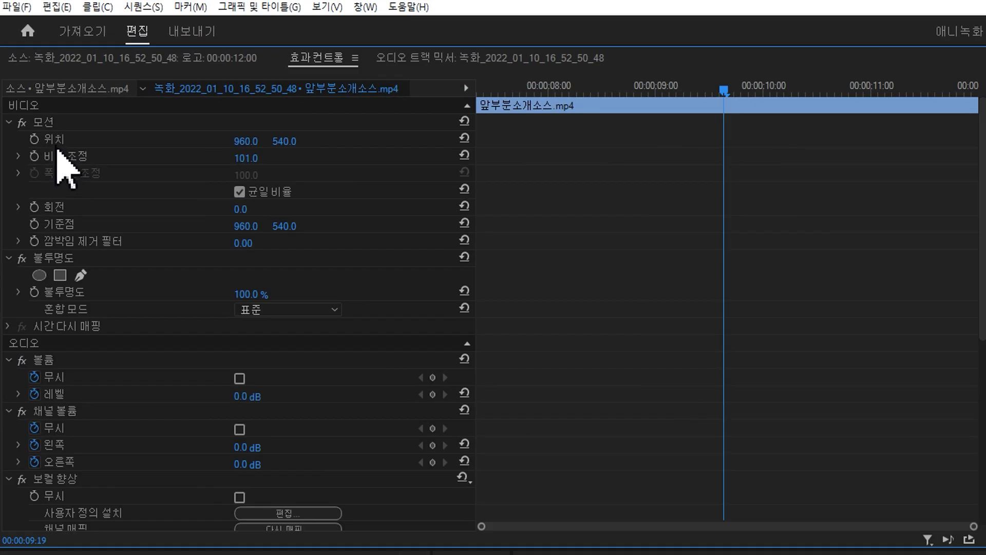
left_click(34, 141)
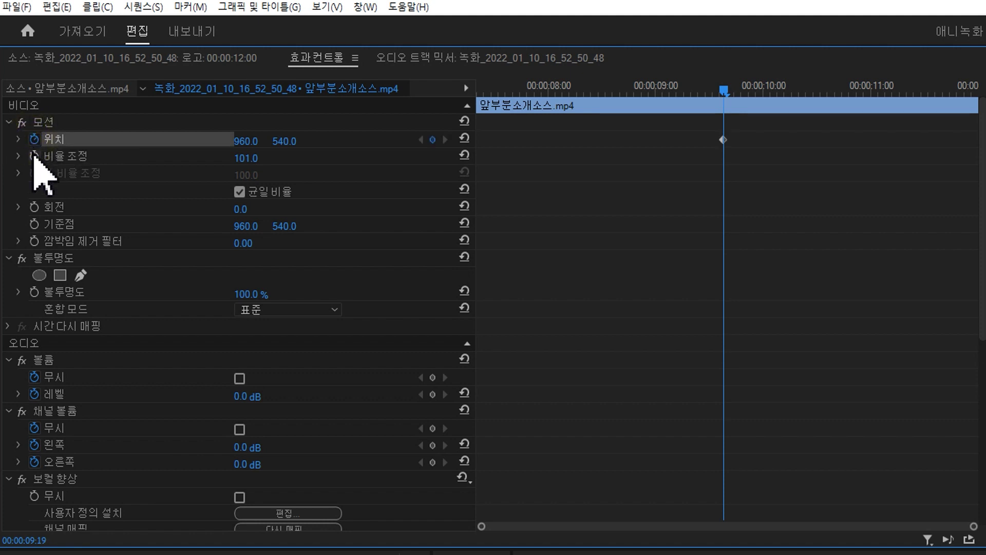
left_click(34, 157)
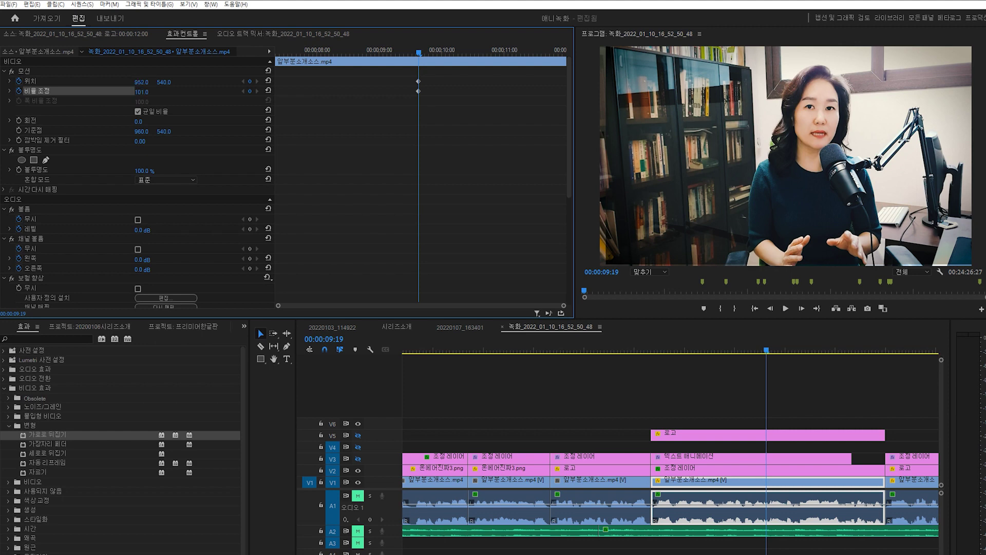
mouse_move(136, 82)
left_mouse_down()
mouse_move(111, 82)
mouse_move(139, 91)
left_mouse_up()
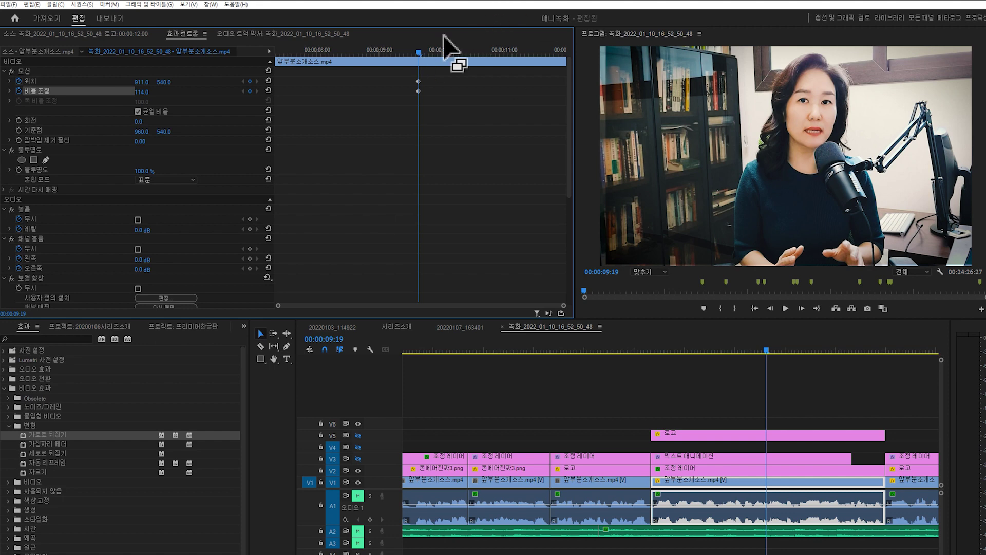
Add zoomed-in keyframes for the video clip at 00:00:10:04 with Position 721.0, 942.0 and Scale 195.0
left_click(418, 49)
mouse_move(421, 49)
left_mouse_down()
mouse_move(431, 49)
mouse_move(421, 50)
left_mouse_up()
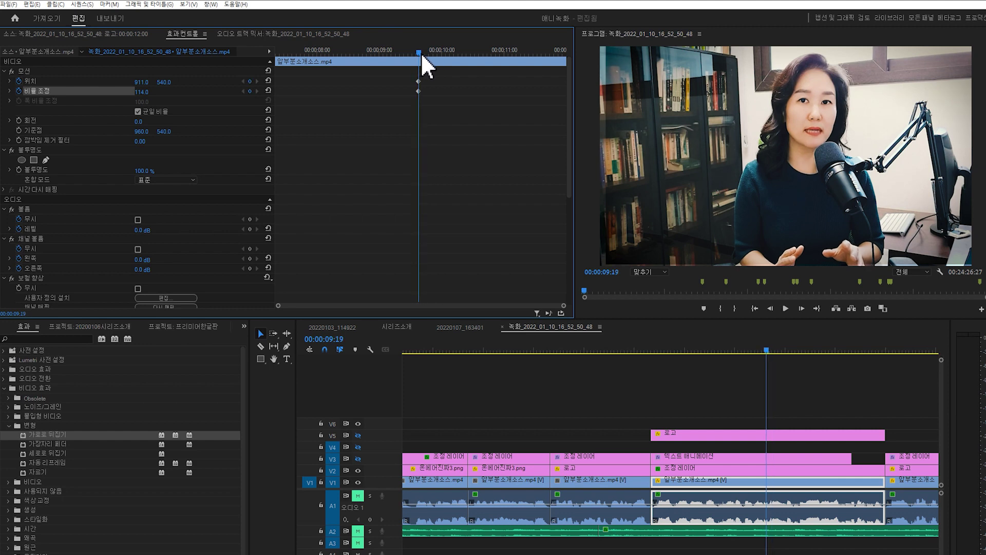
left_click_drag(421, 53, 453, 85)
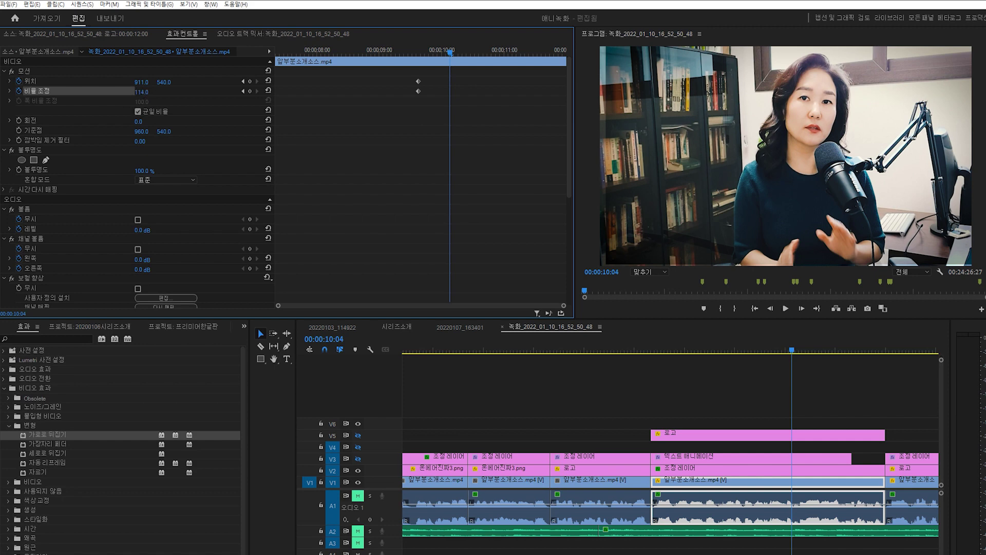
left_click_drag(142, 92, 67, 84)
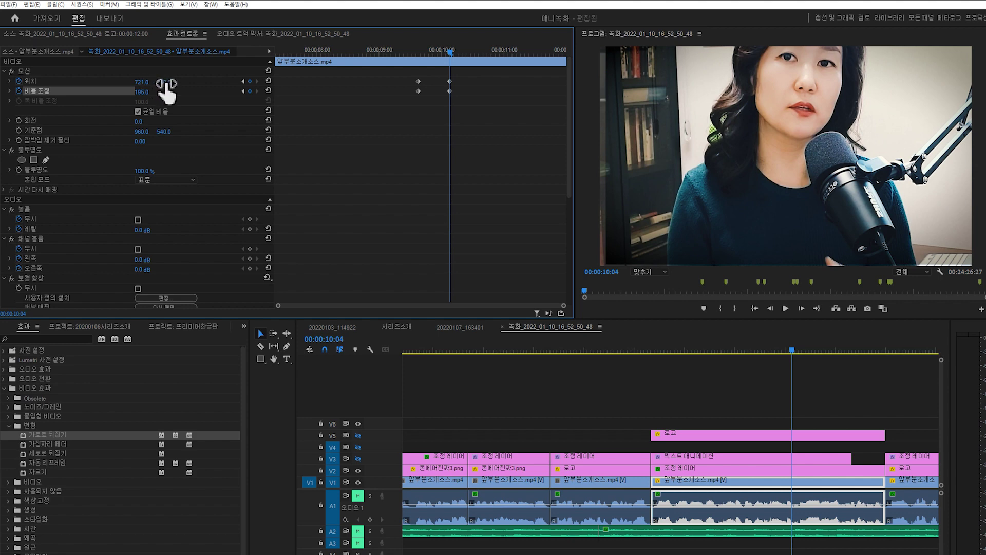
left_click_drag(164, 82, 247, 81)
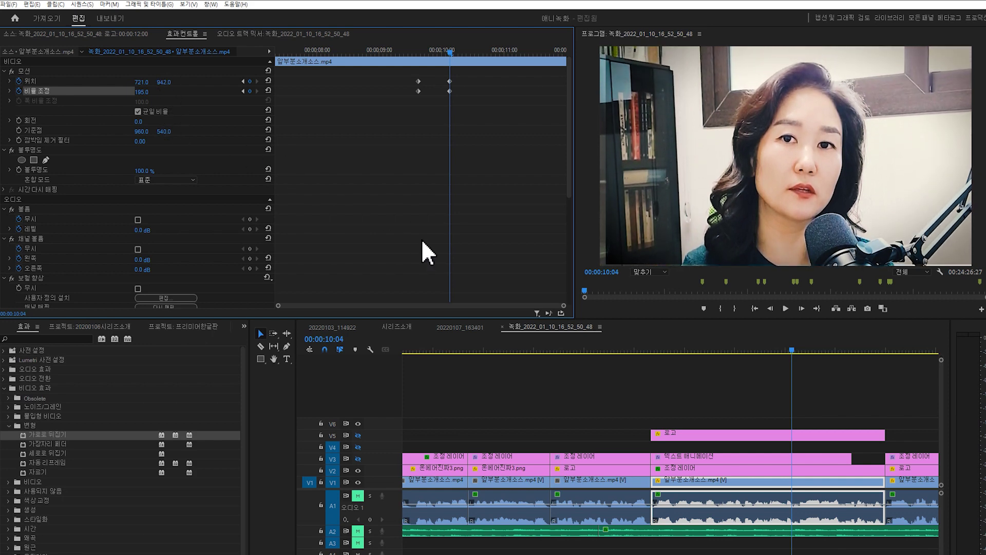
Play the video clip from just before its first keyframes to check the zoom-in motion
left_click_drag(450, 52, 410, 55)
key("space")
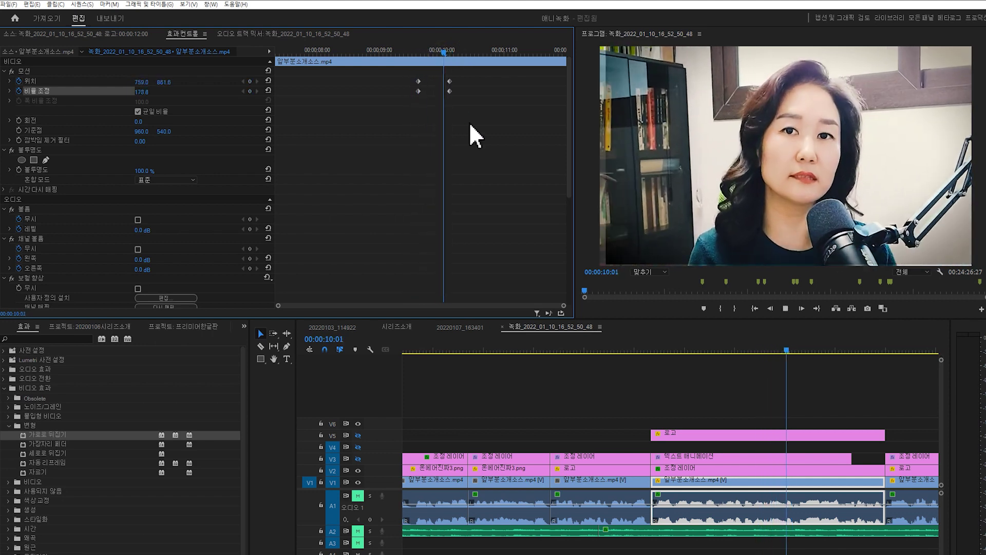
key("space")
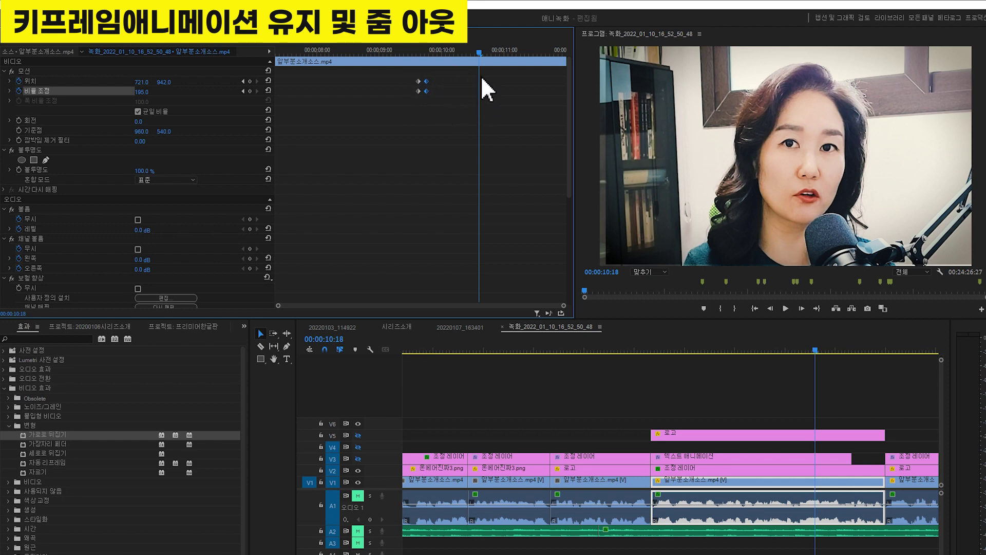
Add Position and Scale keyframes at 00:00:10:26 with the zoomed-in values, so that the zoom is held until that moment
mouse_move(481, 50)
left_mouse_down()
mouse_move(492, 51)
mouse_move(464, 59)
mouse_move(492, 60)
left_mouse_up()
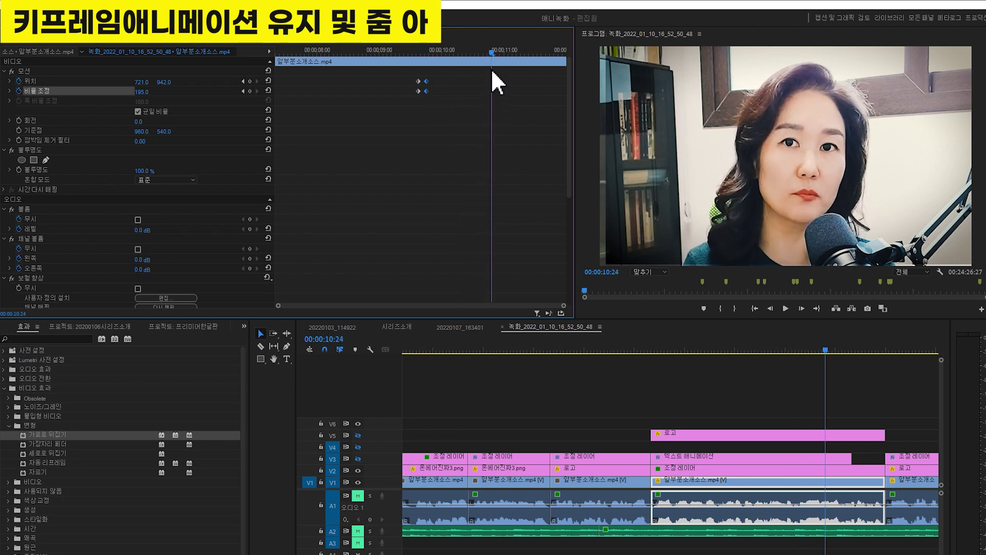
left_click_drag(492, 51, 495, 50)
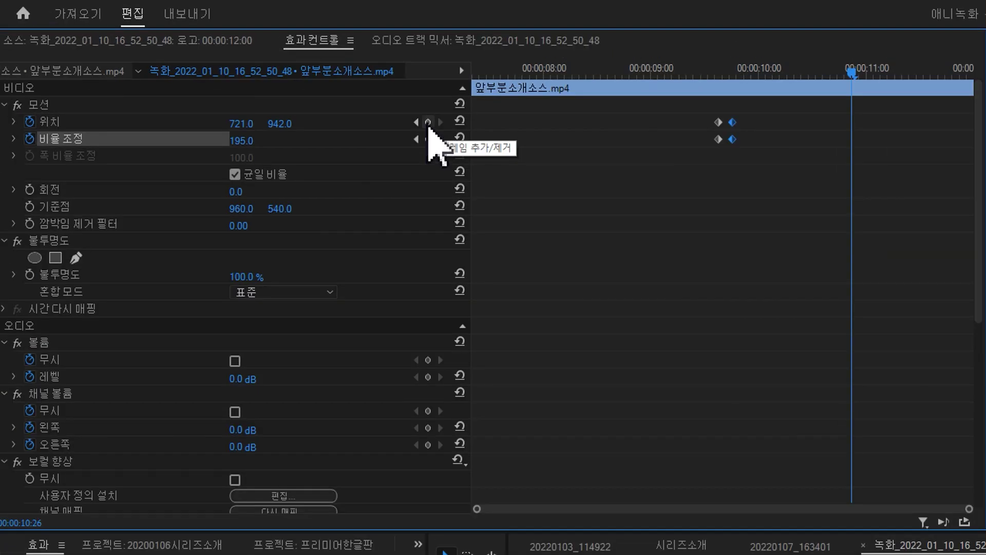
left_click(428, 122)
left_click(428, 140)
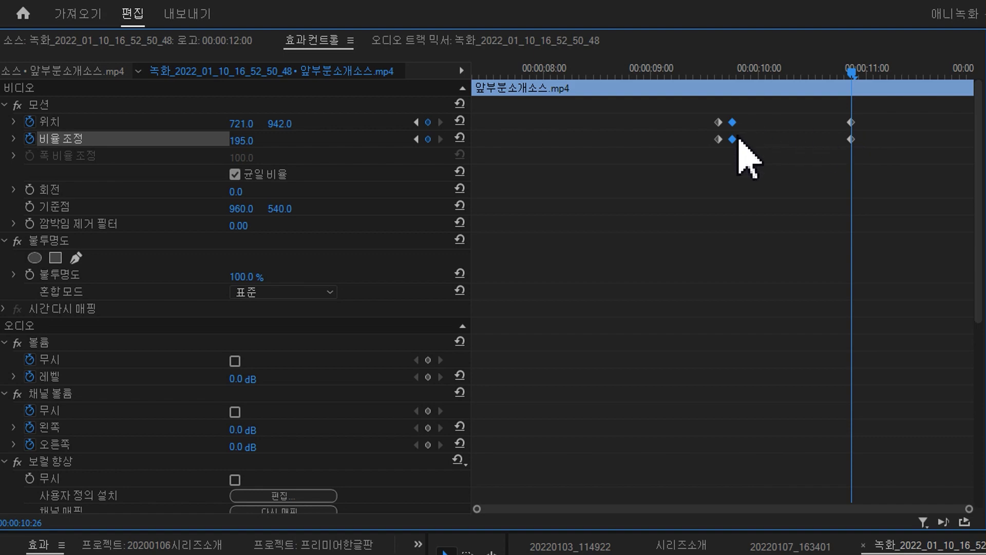
Create the zoom-out by pasting a copy of the first Position and Scale keyframes at 00:00:11:00
left_click_drag(794, 74, 850, 79)
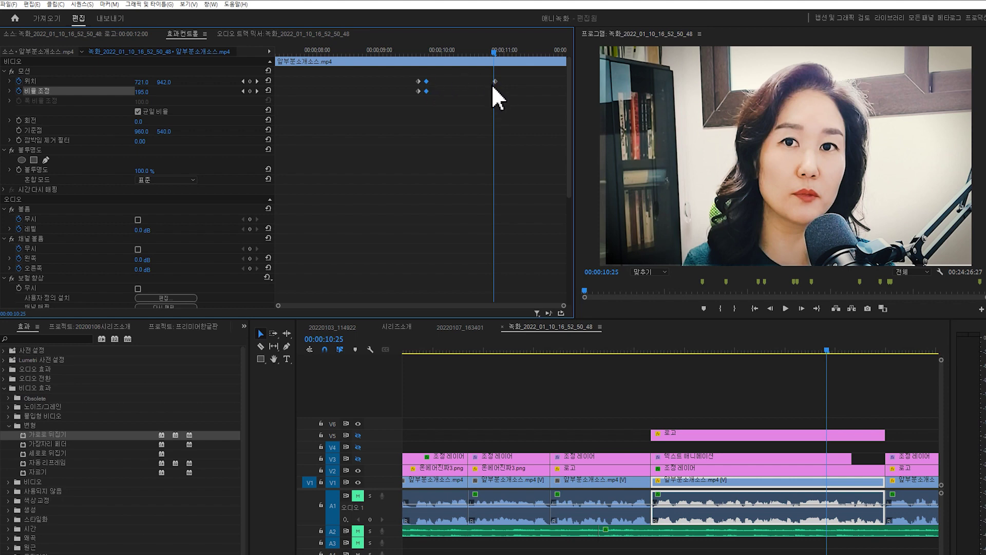
left_click_drag(493, 48, 507, 50)
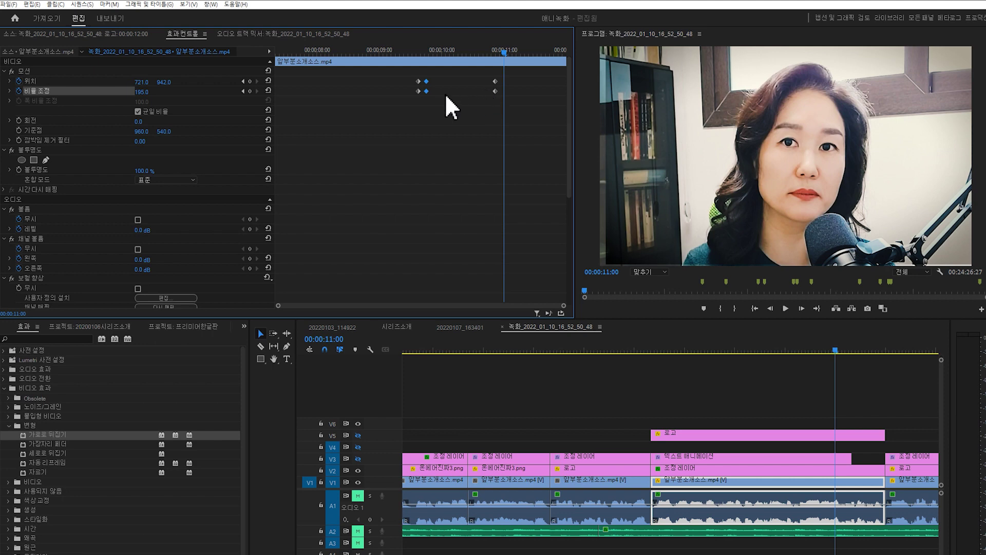
left_click_drag(405, 73, 419, 104)
key("ctrl+v")
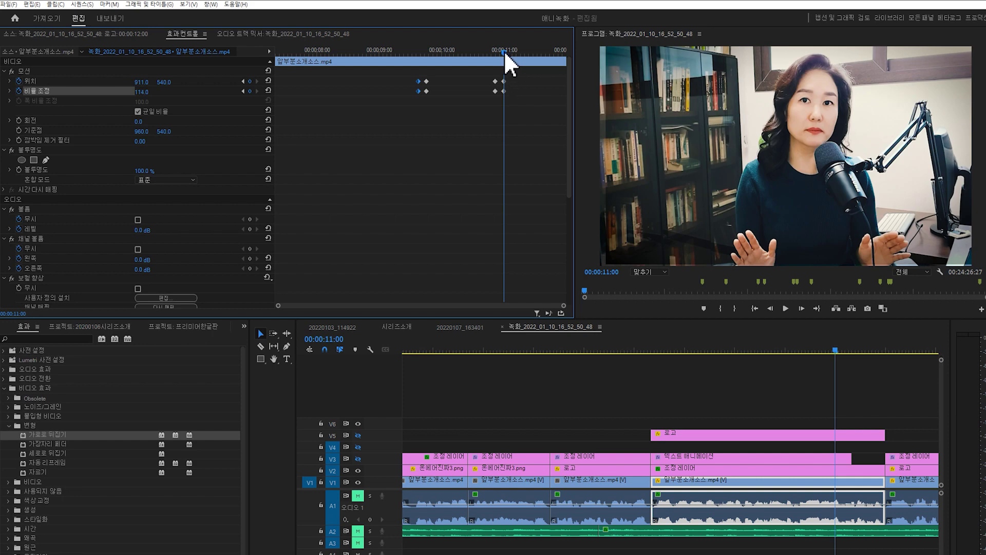
Play the video clip from about 00:00:09:16 to check the complete zoom-in, hold and zoom-out
left_click_drag(504, 51, 495, 54)
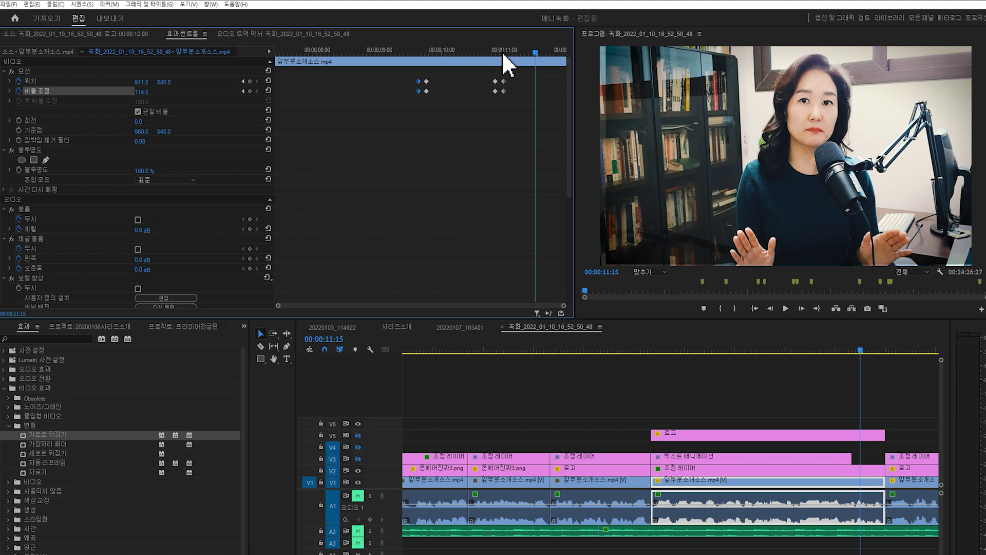
left_click(501, 52)
left_click(415, 55)
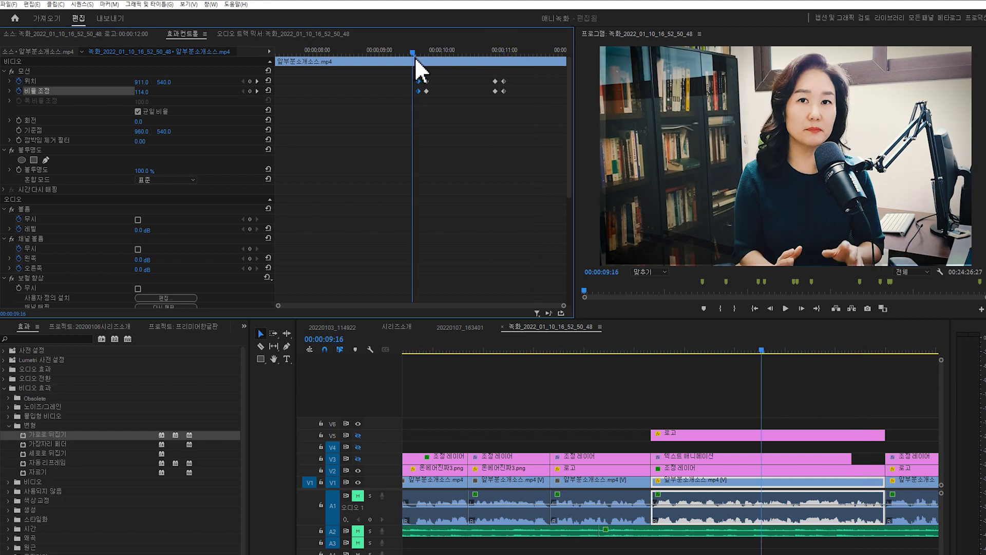
key("space")
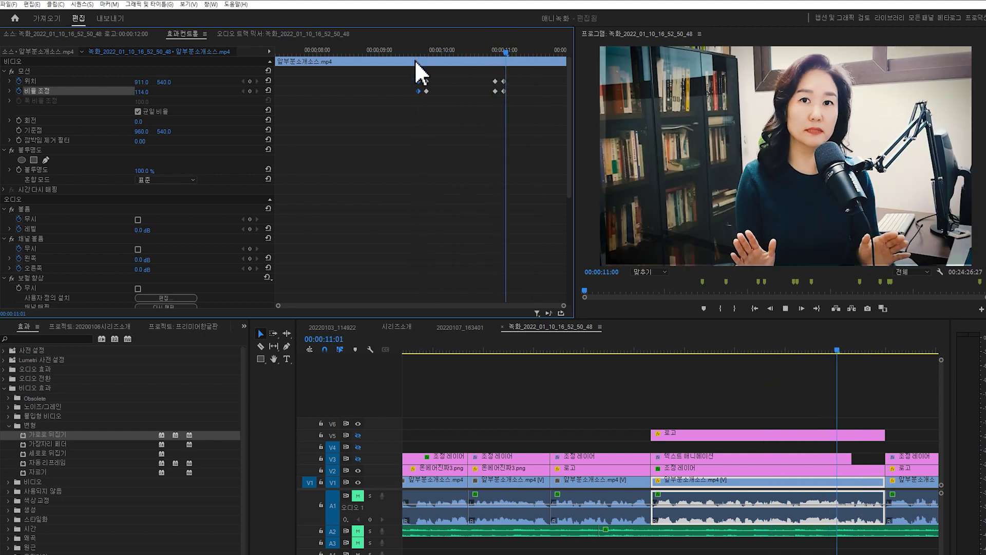
key("space")
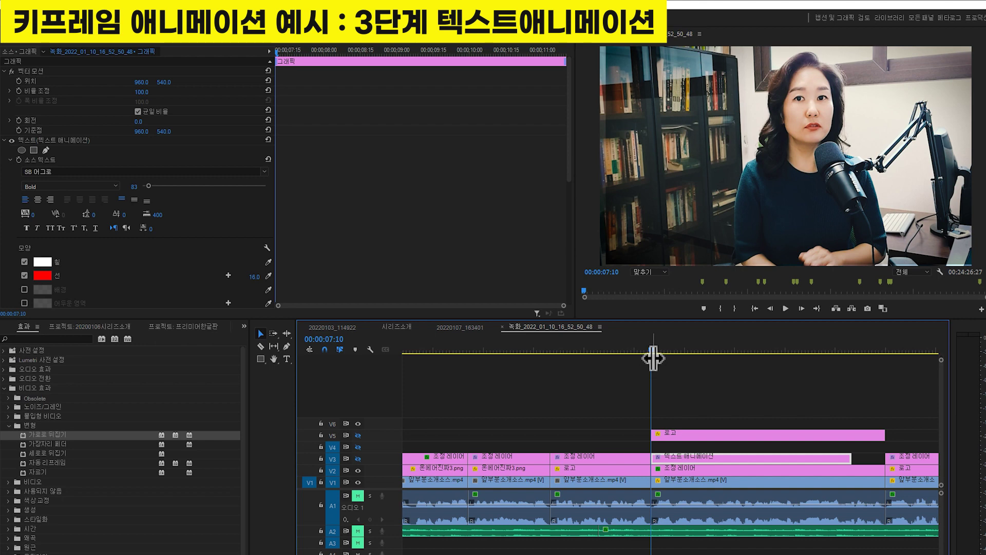
Scrub through the start of the finished 텍스트 애니메이션 clip to examine its Position and Scale keyframes
mouse_move(653, 364)
left_mouse_down()
mouse_move(667, 366)
mouse_move(659, 352)
left_mouse_up()
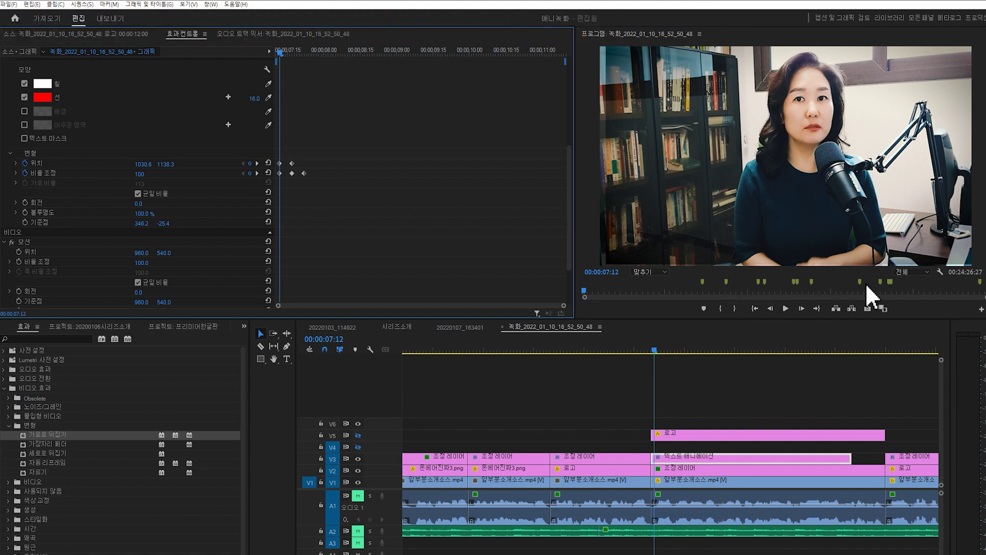
left_click(291, 57)
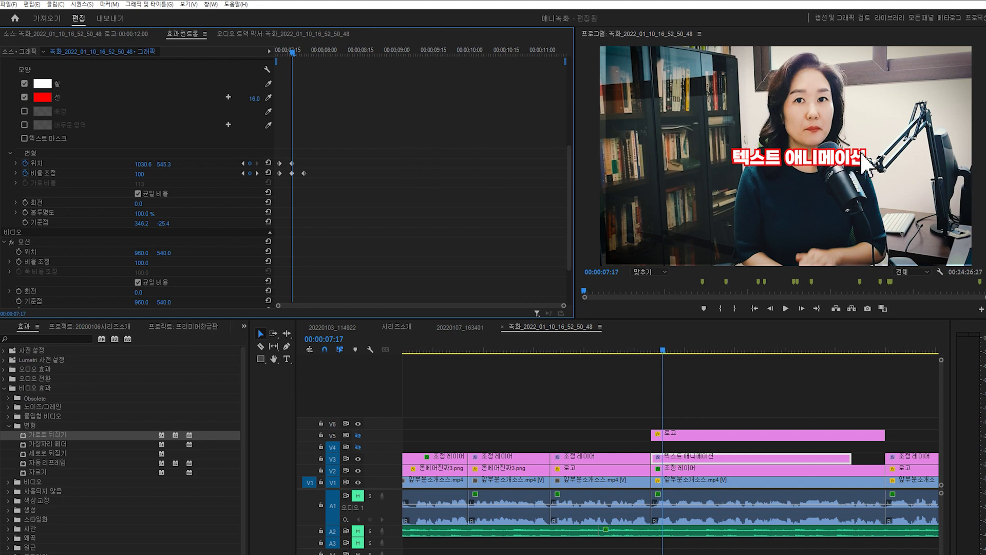
left_click_drag(293, 61, 308, 62)
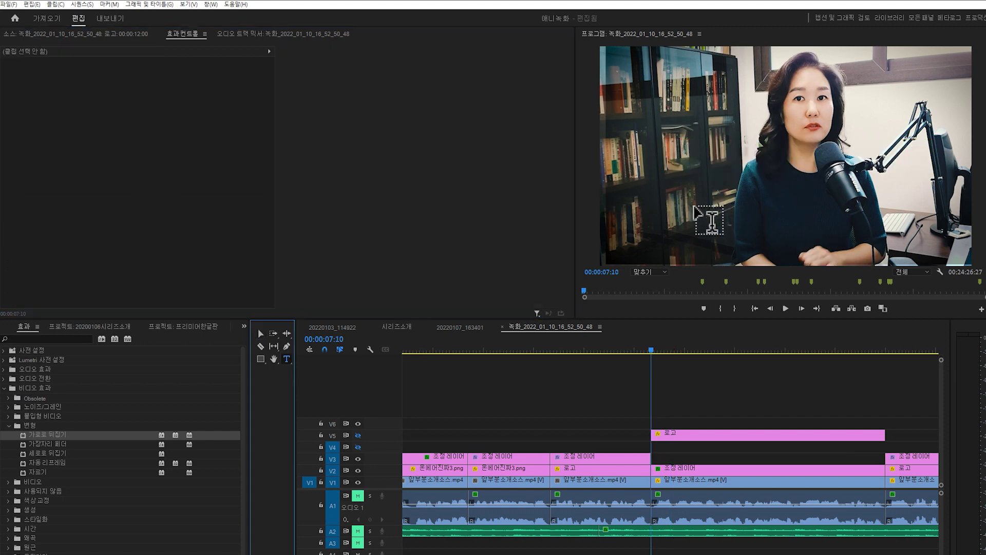
Add the text "텍스트 애니메이션" near the middle of the frame at 00:00:07:10 and move its clip up to track V7
left_click(678, 176)
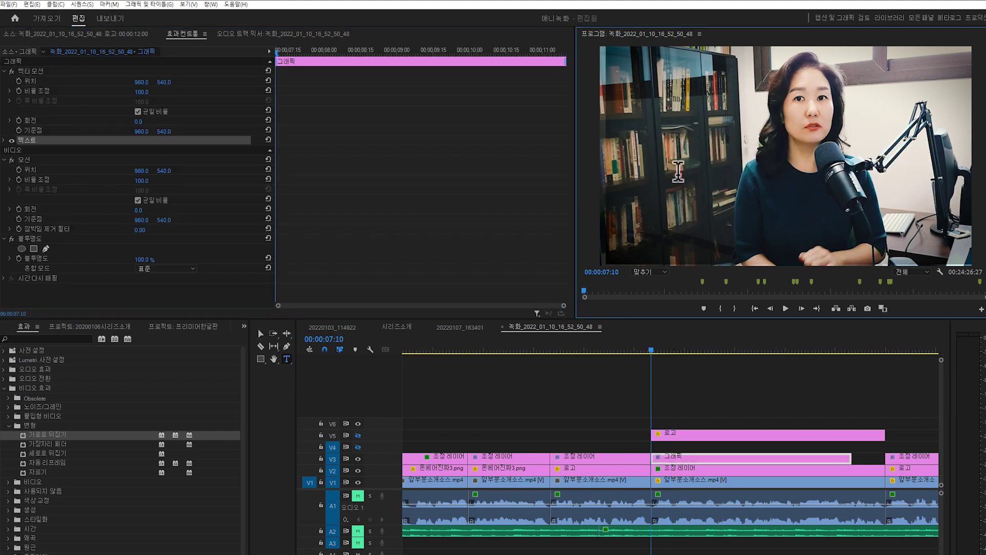
type("텍스트 애니메이션")
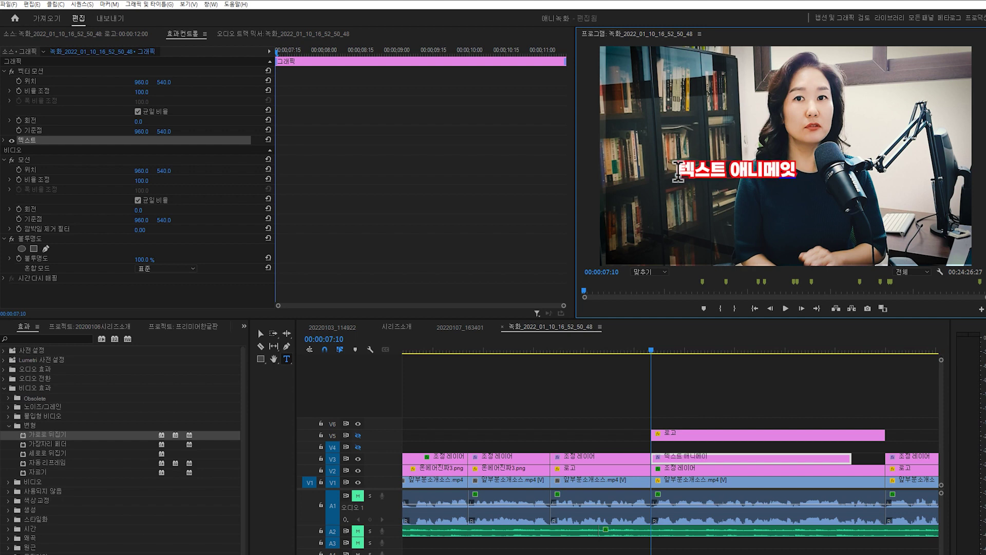
key("Escape")
left_click_drag(751, 175, 785, 171)
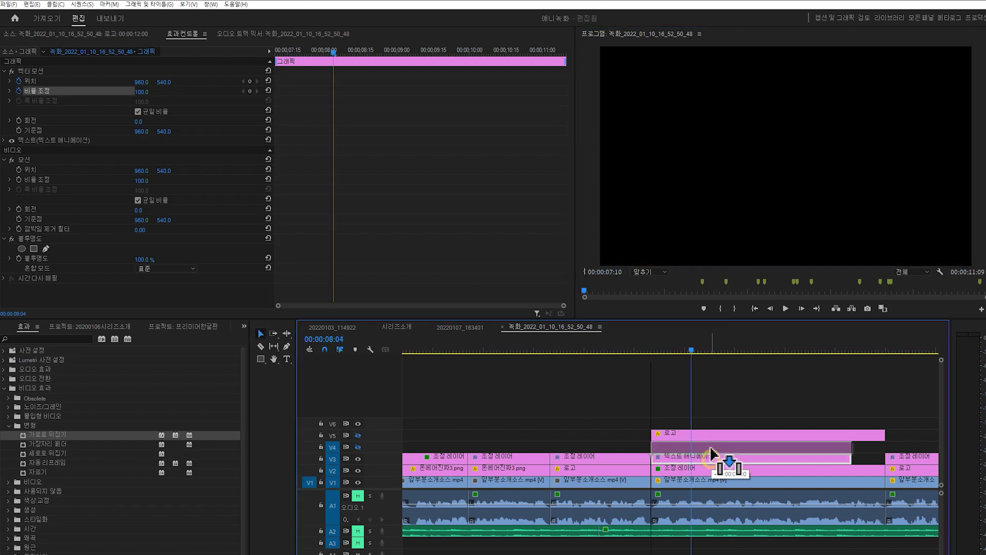
left_click_drag(717, 460, 710, 416)
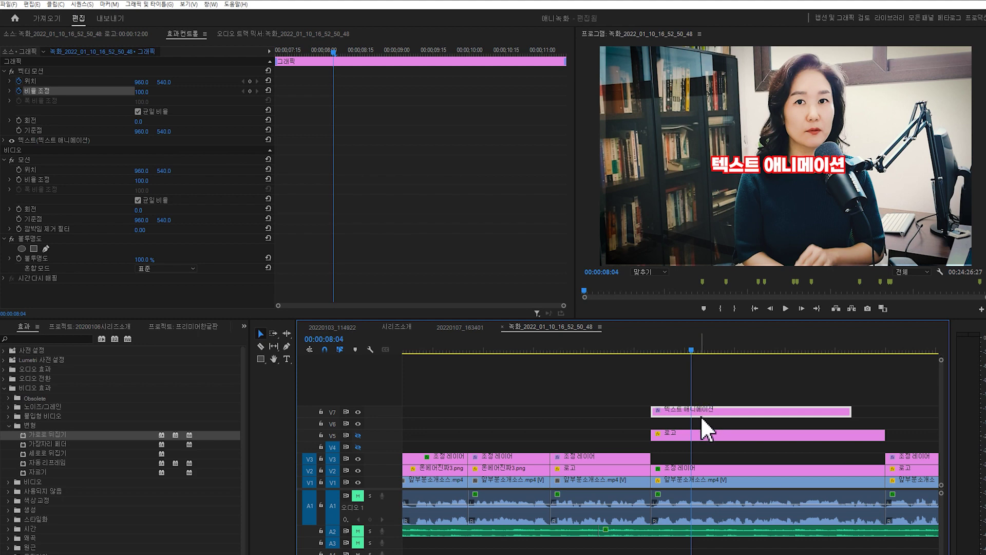
Return the playhead to the text clip's start at 00:00:07:10 and select the text with the Selection tool
key("shift+Left")
key("shift+Left")
key("shift+Left")
left_click_drag(696, 415, 695, 414)
key("Right")
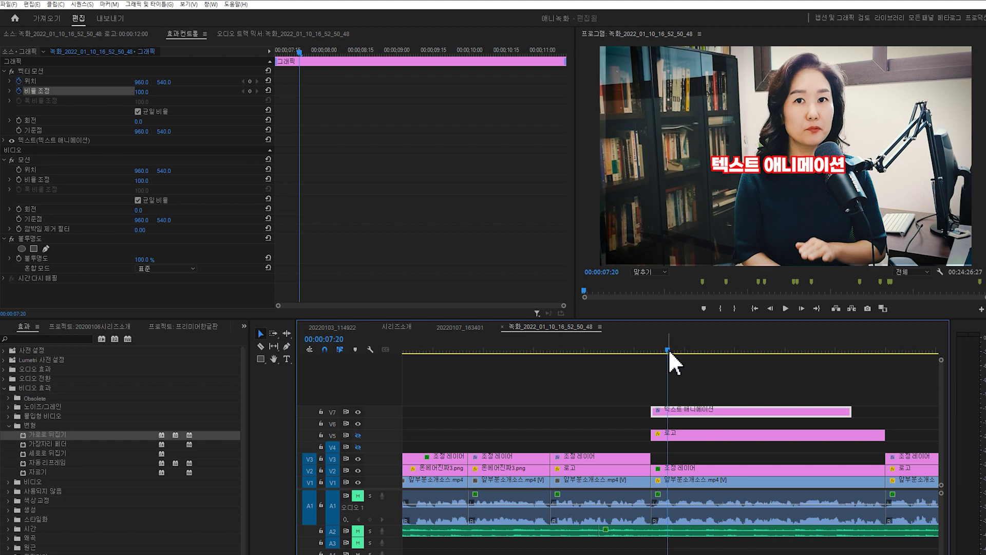
mouse_move(670, 347)
left_mouse_down()
mouse_move(679, 348)
mouse_move(659, 349)
left_mouse_up()
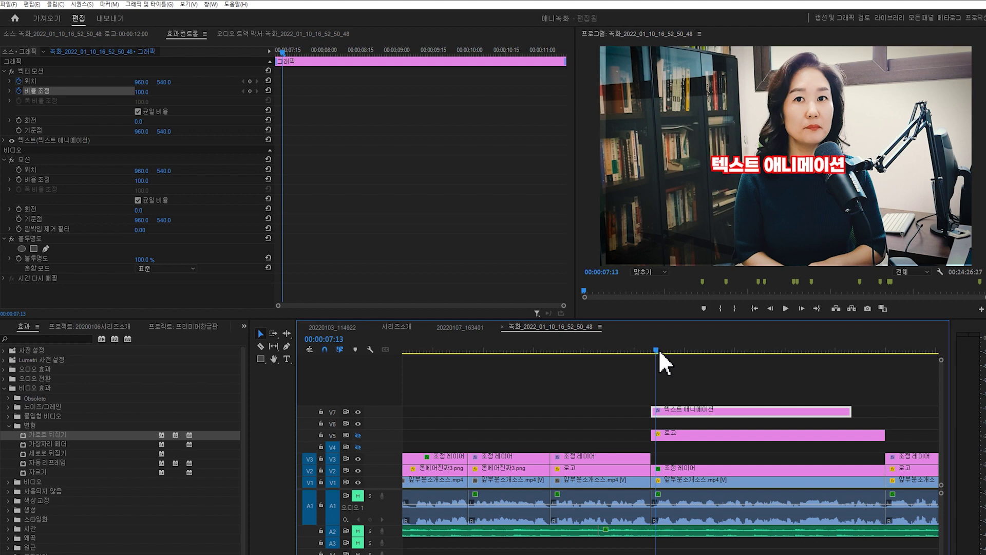
left_click_drag(658, 349, 657, 352)
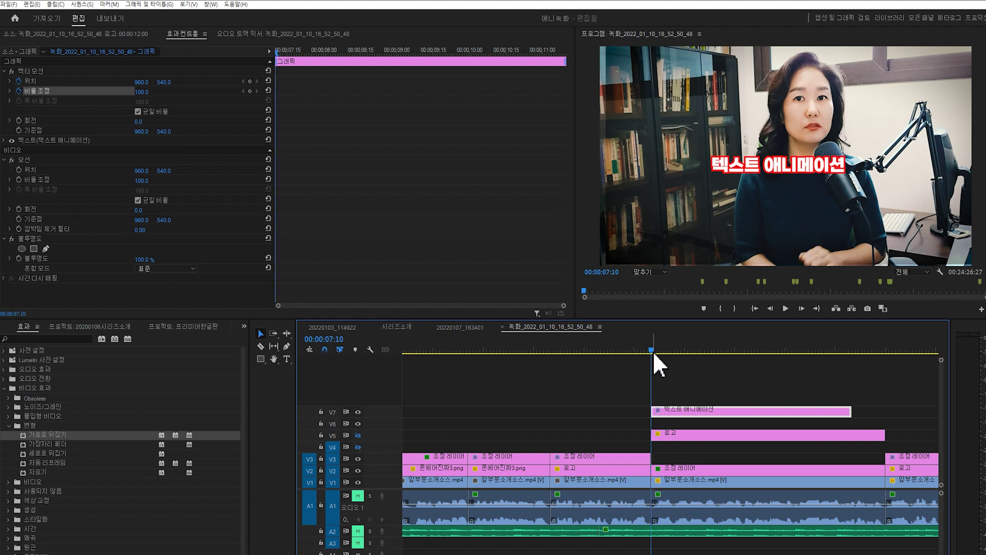
left_click(261, 334)
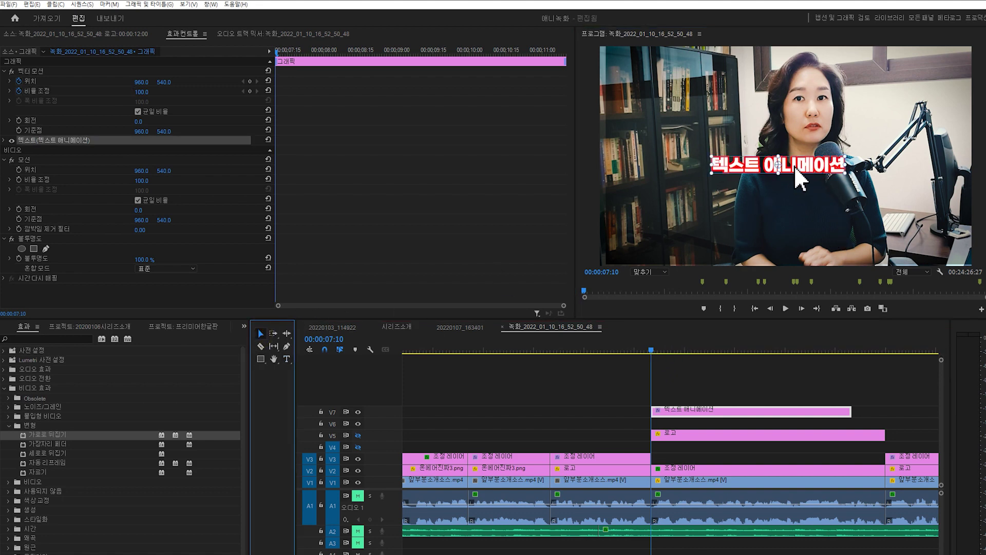
Move the text at 00:00:07:10 straight down until it sits out of view below the frame
left_click_drag(795, 166, 807, 274)
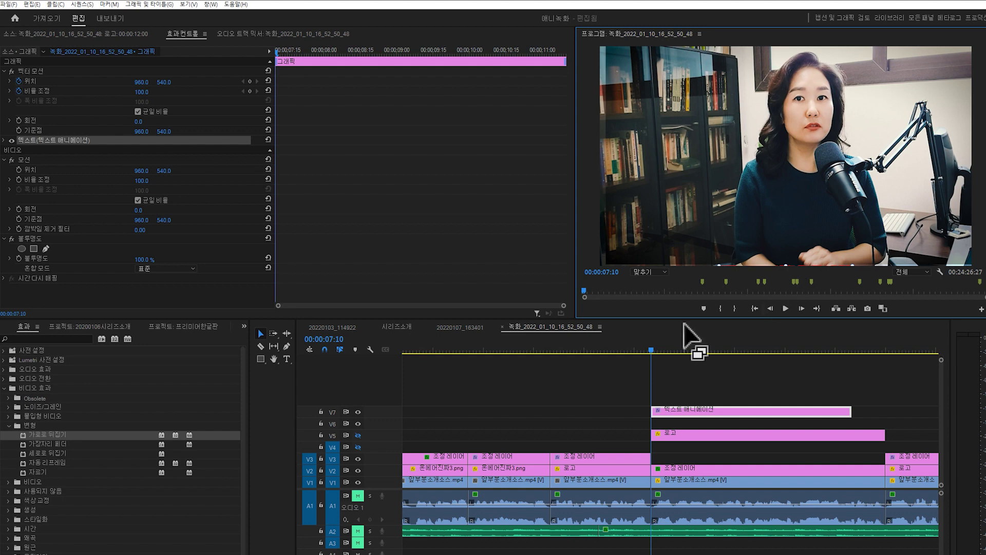
left_click_drag(688, 336, 741, 452)
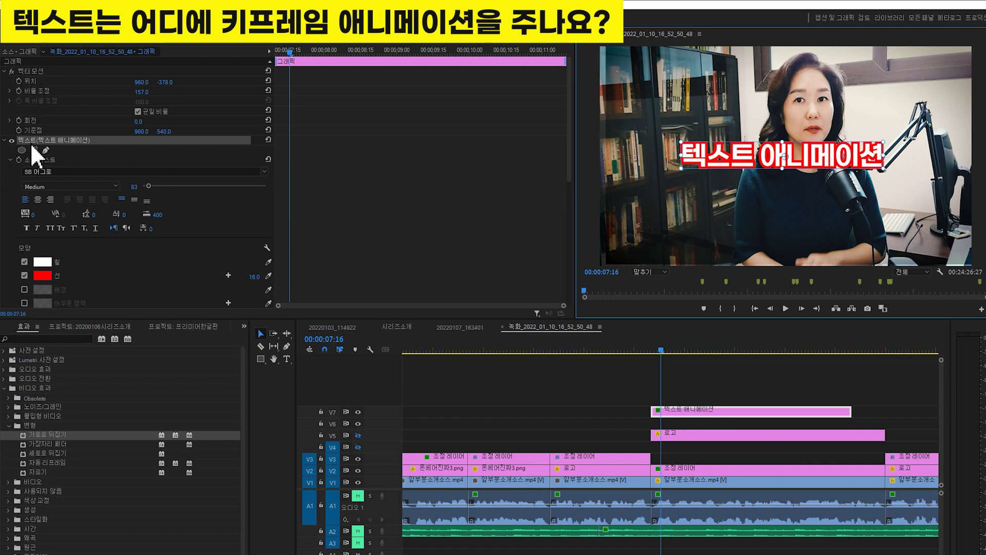
Examine the text layer's own properties, from Source Text and Appearance to its Transform Position and Scale
left_click(5, 140)
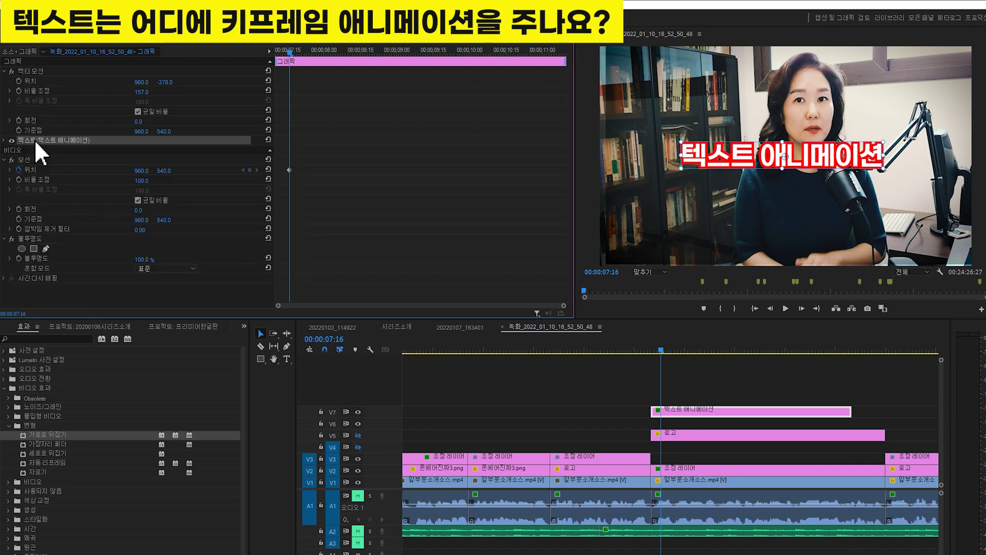
left_click(5, 140)
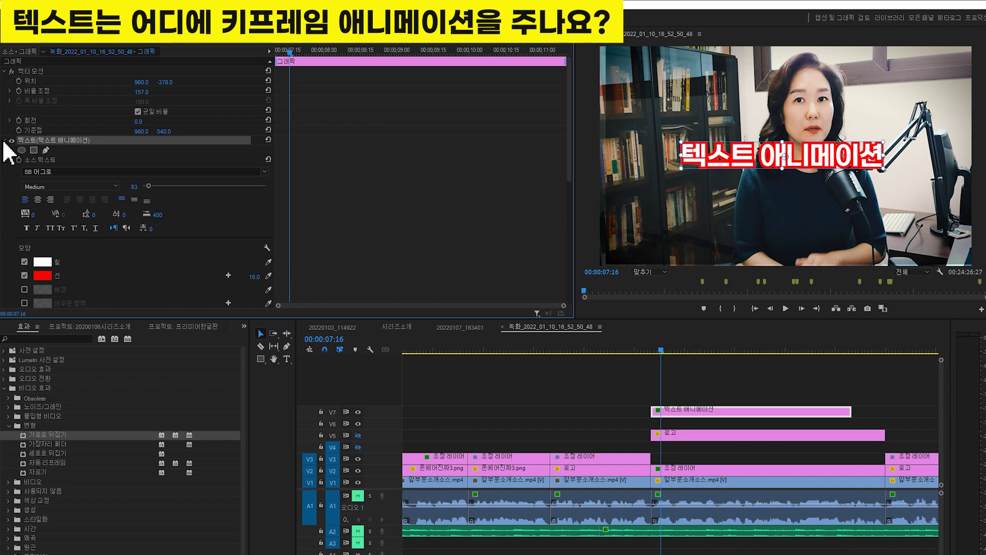
scroll(104, 236, "down", 1)
scroll(104, 241, "down", 3)
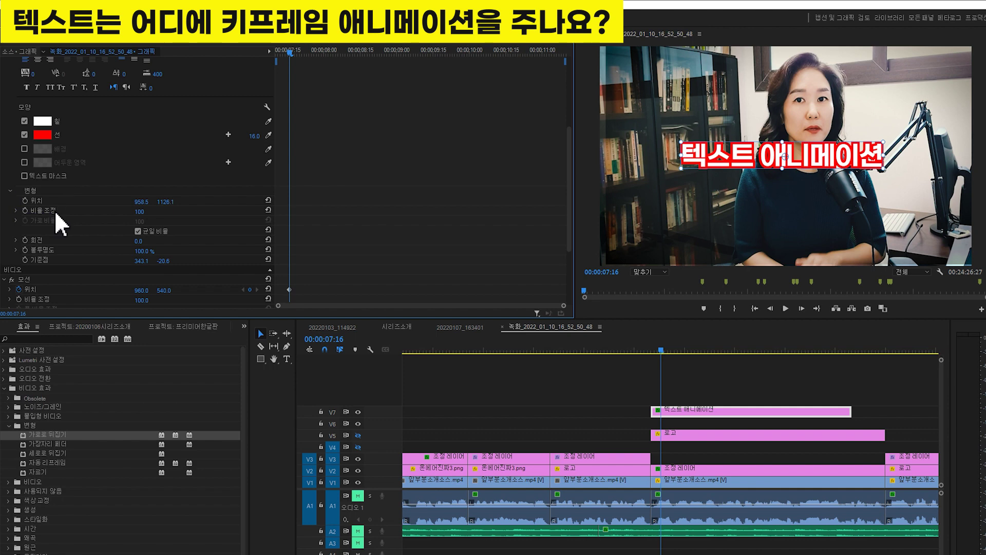
scroll(39, 185, "up", 2)
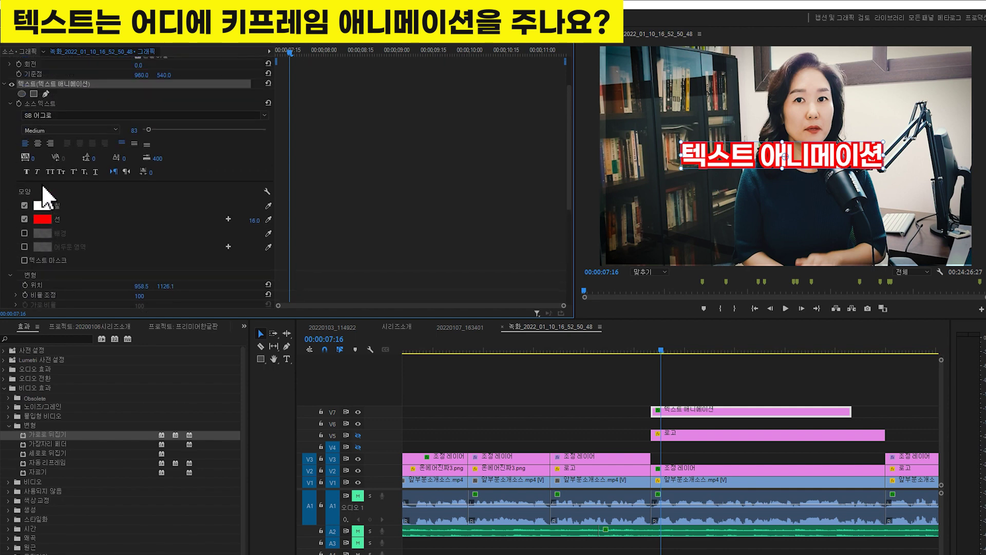
scroll(73, 187, "down", 2)
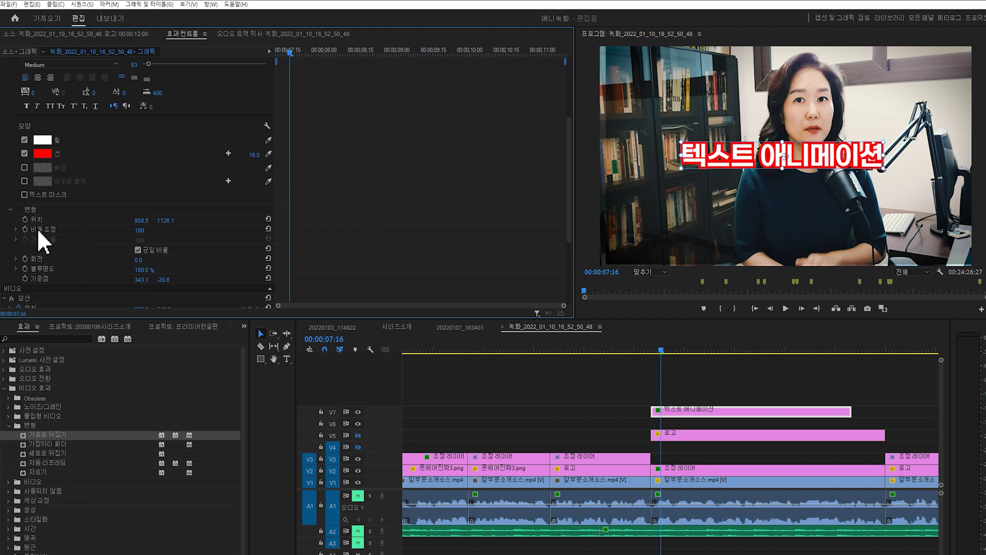
scroll(36, 219, "up", 5)
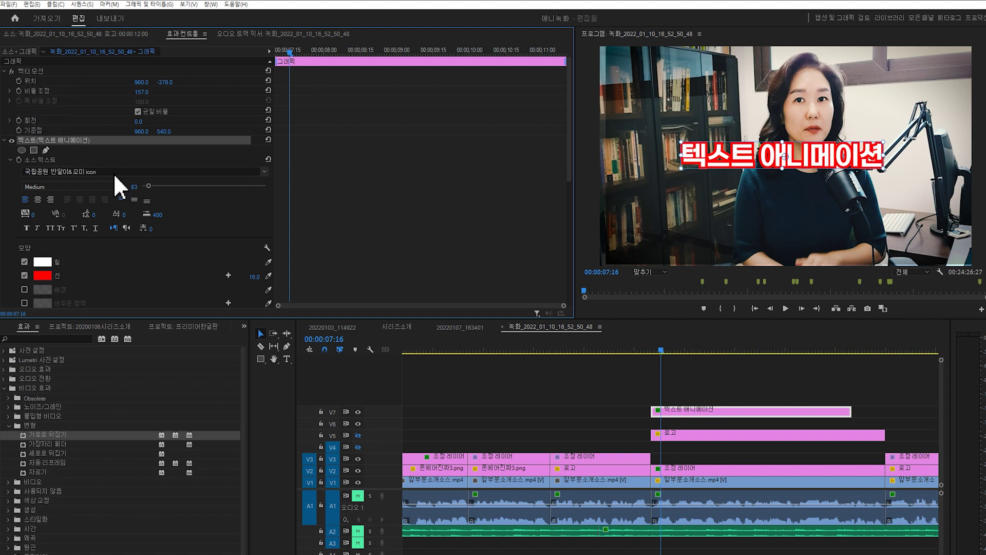
scroll(113, 174, "down", 5)
scroll(107, 198, "down", 2)
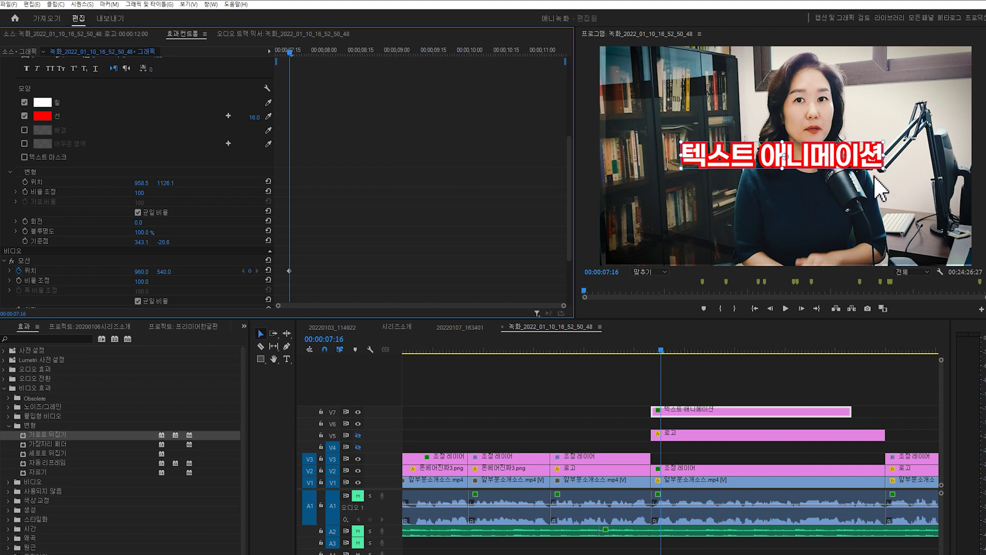
Try scaling the text to 116 in its own Transform settings and enlarging it with Vector Motion Scale to compare both
mouse_move(136, 193)
left_mouse_down()
mouse_move(170, 193)
mouse_move(137, 193)
left_mouse_up()
scroll(154, 140, "up", 5)
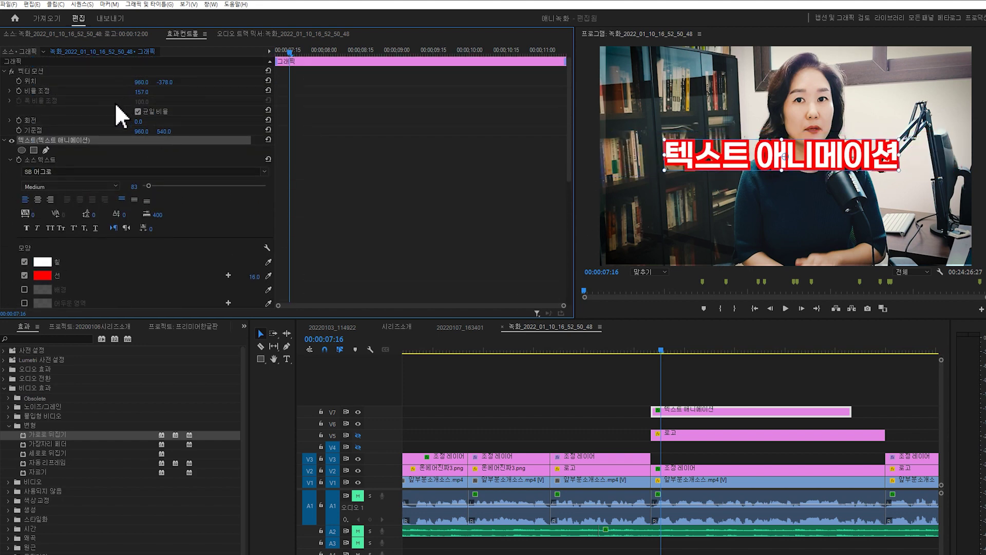
left_click_drag(140, 93, 198, 94)
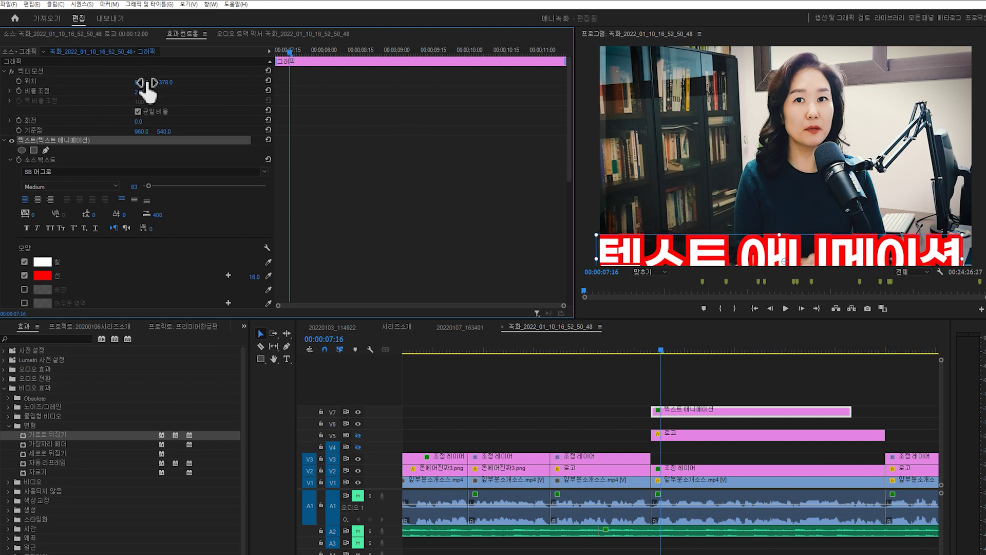
left_click_drag(155, 123, 153, 127)
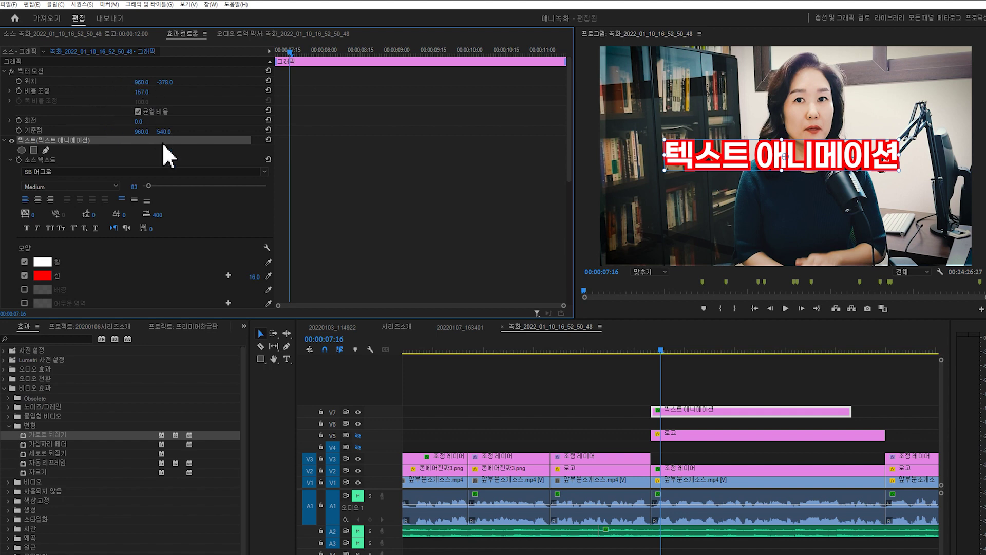
Start Position and Scale keyframes in the text's Transform settings at 00:00:07:16, with vertical position 1512.1 and Scale 71
scroll(155, 185, "down", 4)
scroll(157, 191, "down", 4)
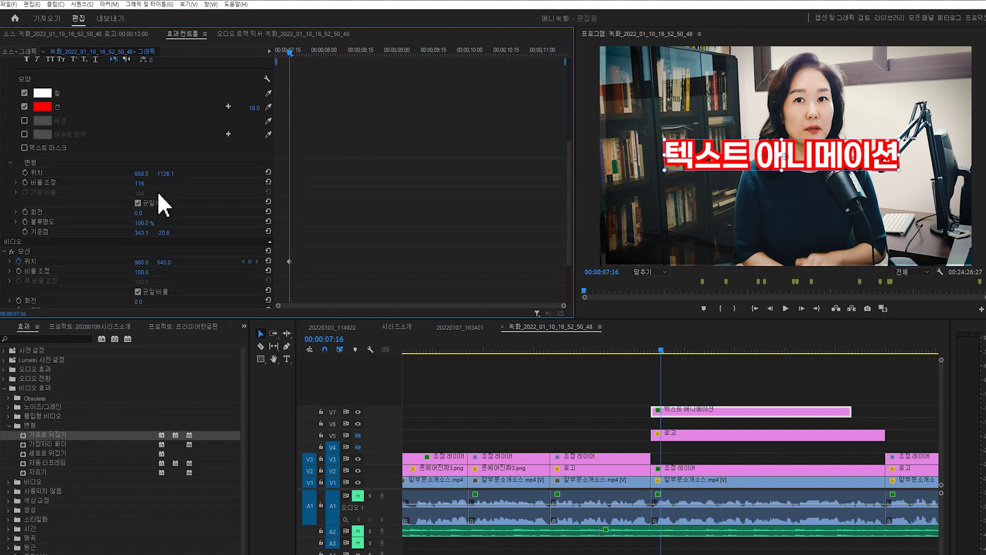
scroll(20, 111, "up", 6)
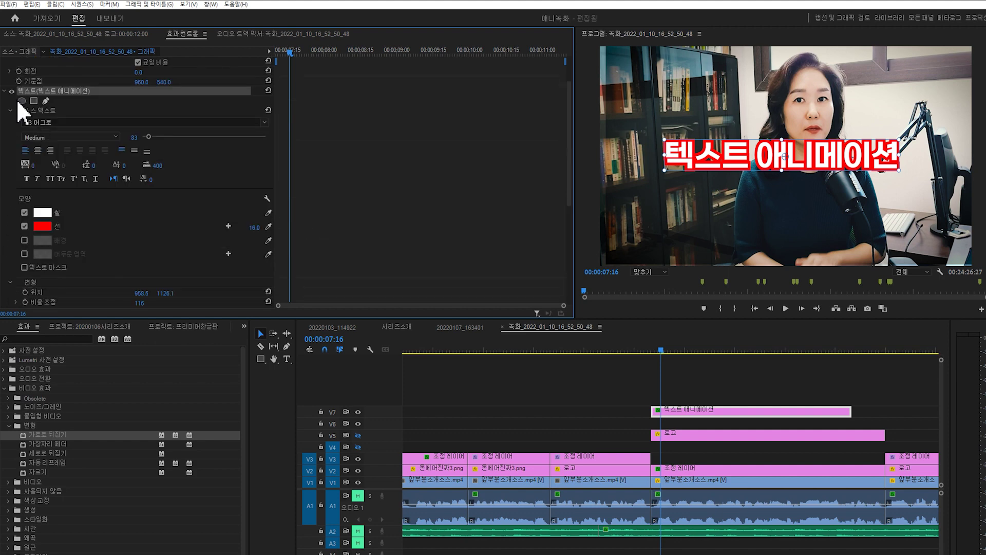
scroll(32, 230, "down", 2)
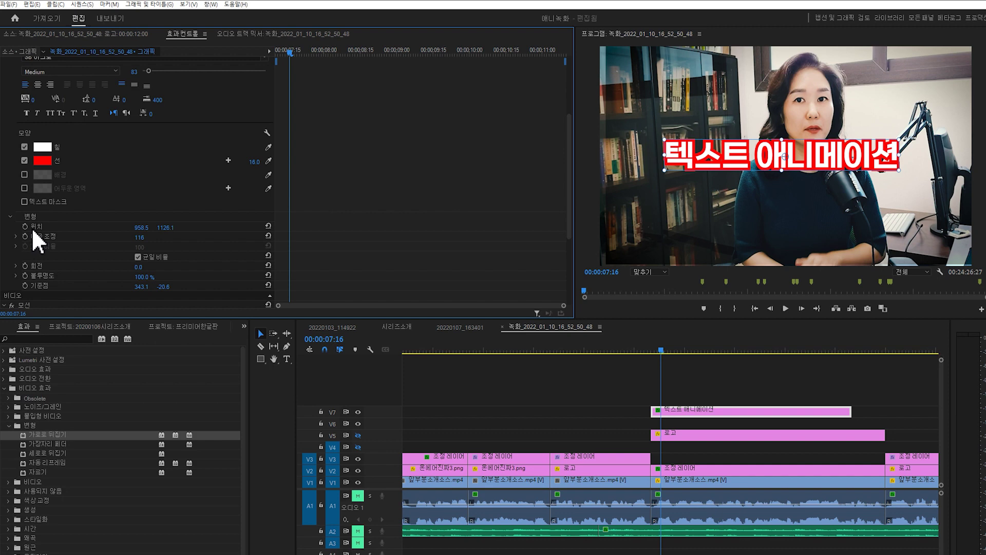
left_click(24, 226)
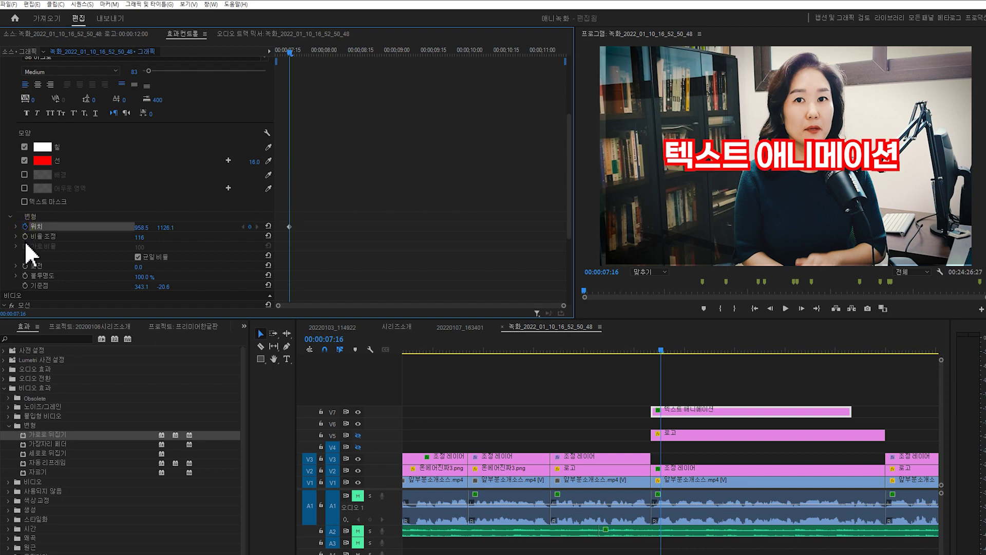
left_click(24, 236)
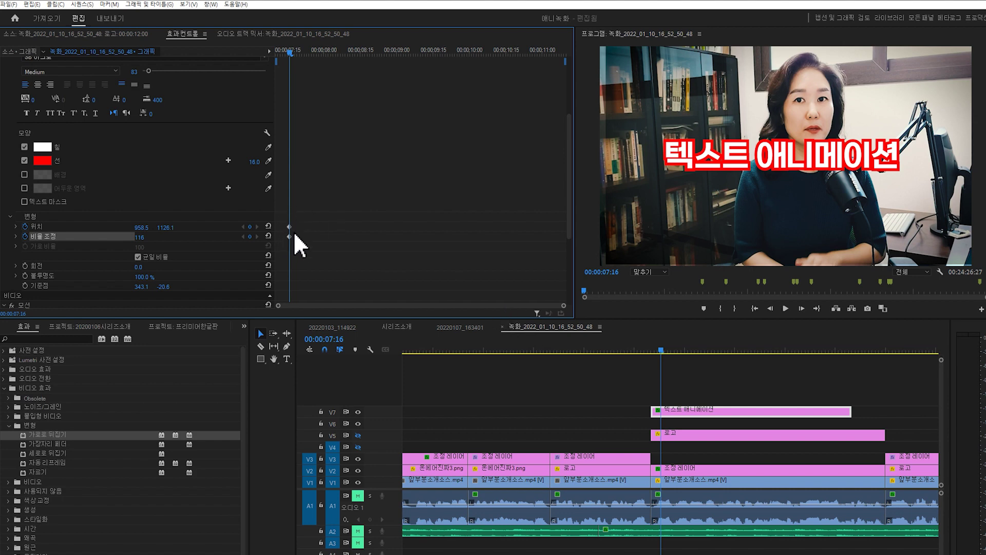
left_click_drag(139, 237, 244, 227)
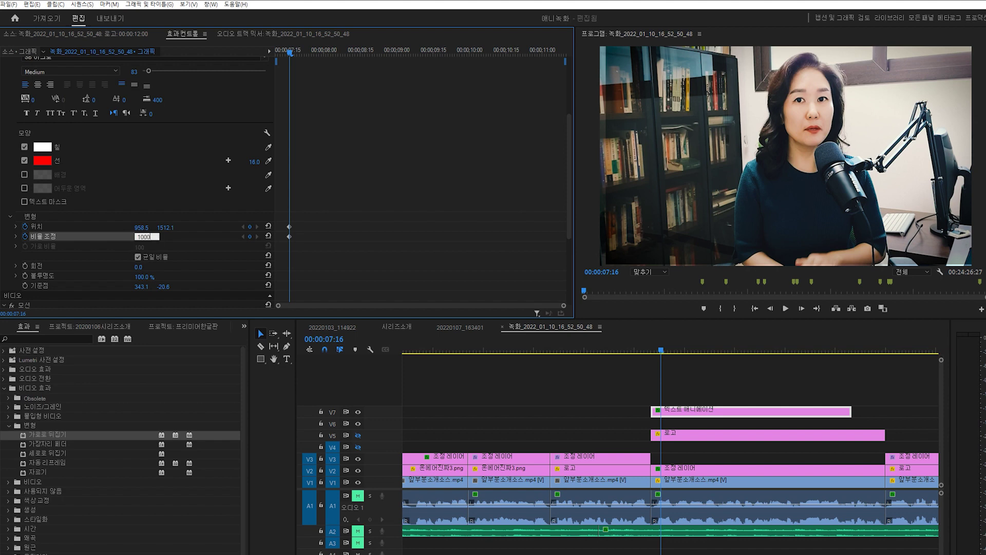
key("Return")
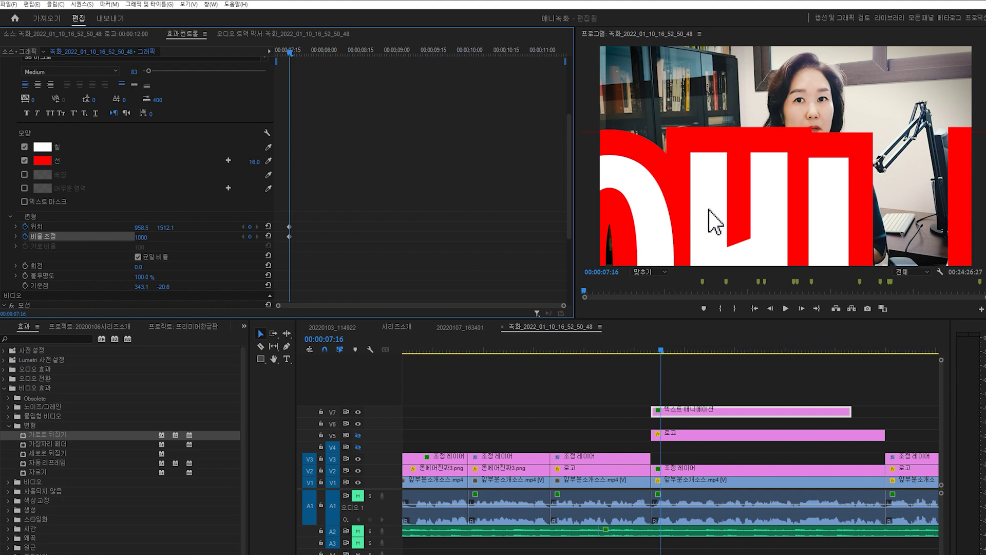
key("ctrl+z")
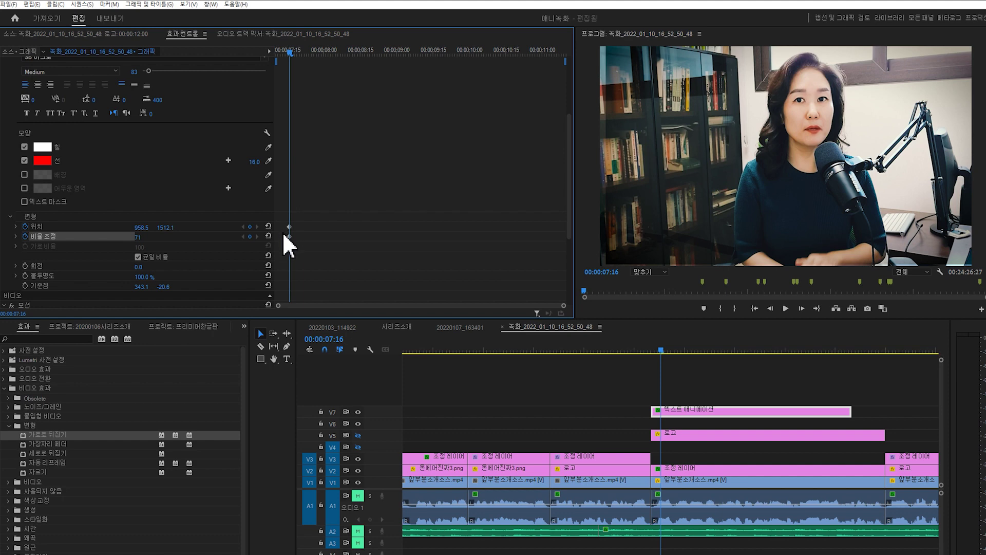
Keyframe the text's vertical position to 1162.1 at 00:00:08:04 and play the move from the clip's start
left_click_drag(297, 54, 335, 52)
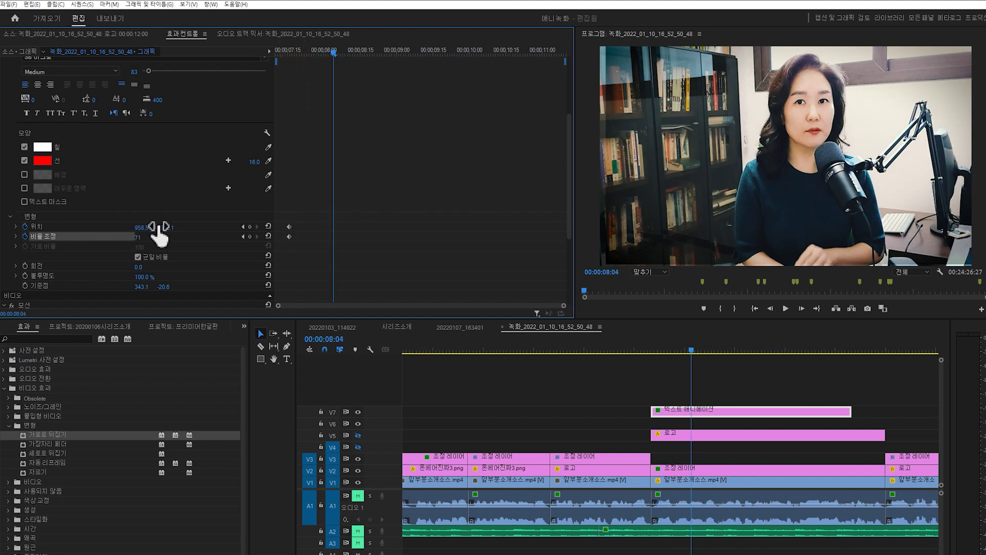
left_click_drag(166, 227, 118, 227)
left_click(691, 352)
left_click(651, 354)
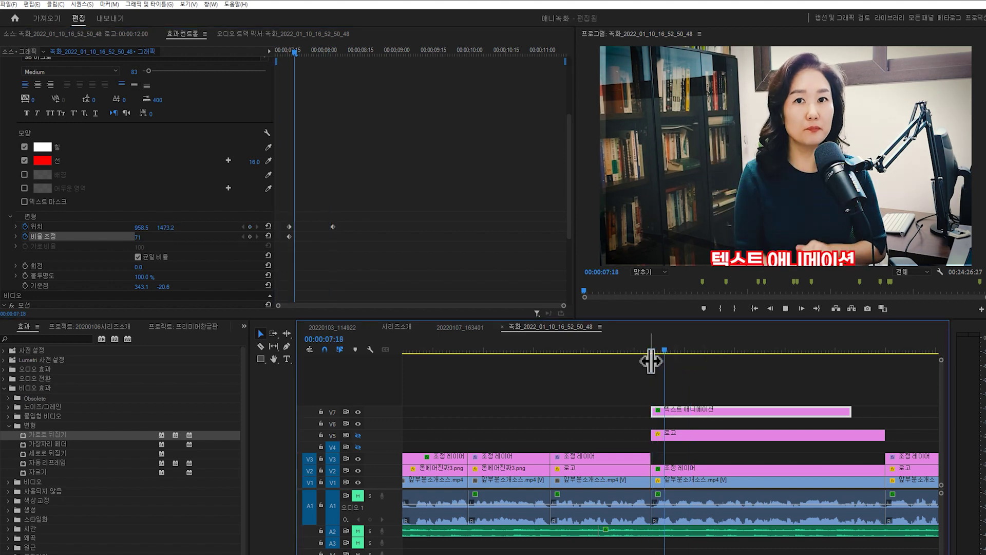
key("space")
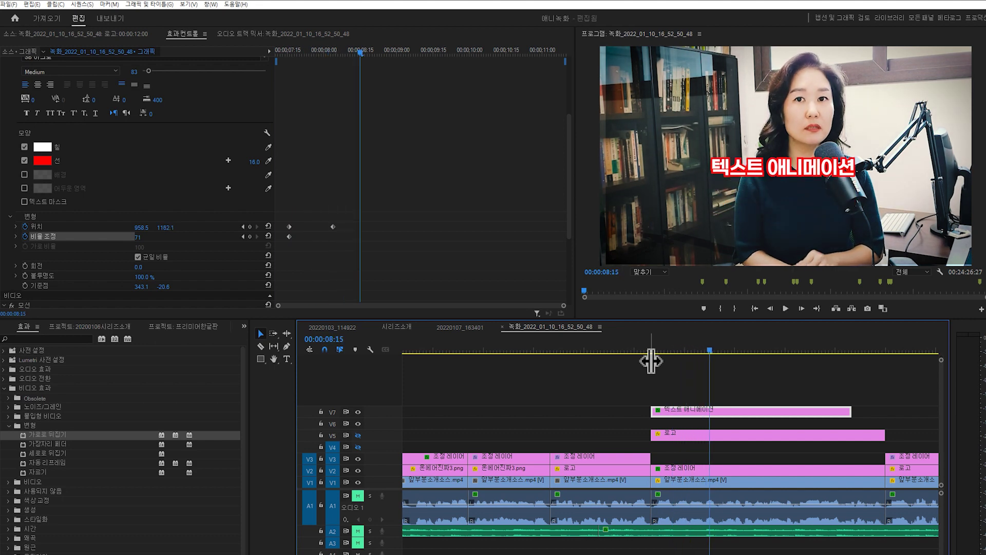
Try a Scale keyframe of 222 at 00:00:08:15, check the text's size at 00:00:08:04, and delete that keyframe
mouse_move(359, 51)
left_mouse_down()
mouse_move(334, 62)
mouse_move(360, 55)
left_mouse_up()
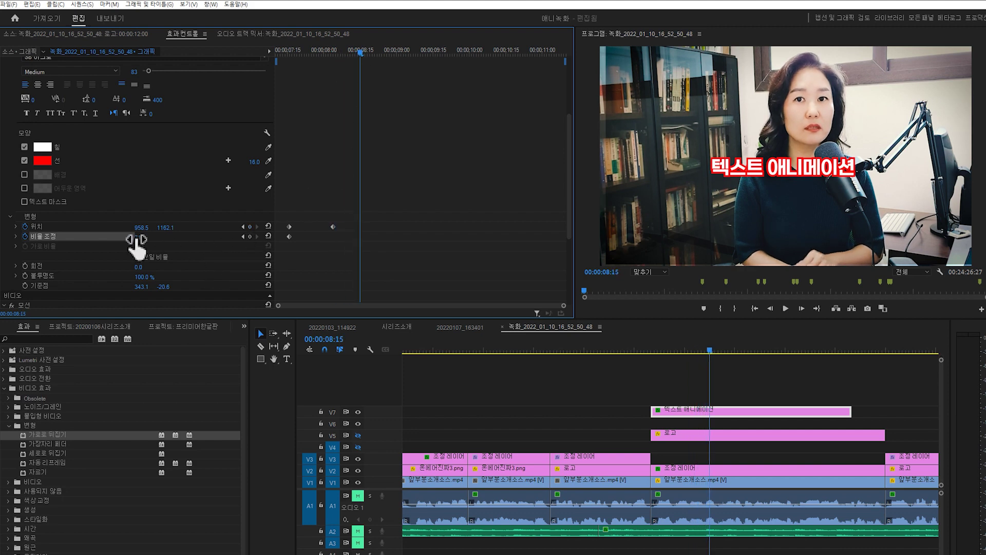
left_click_drag(138, 236, 215, 237)
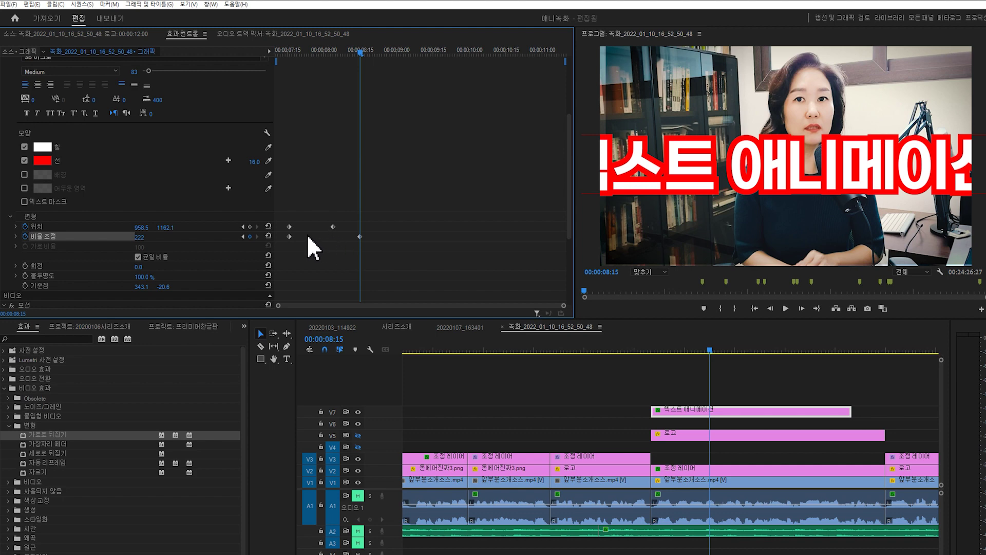
left_click_drag(280, 49, 334, 60)
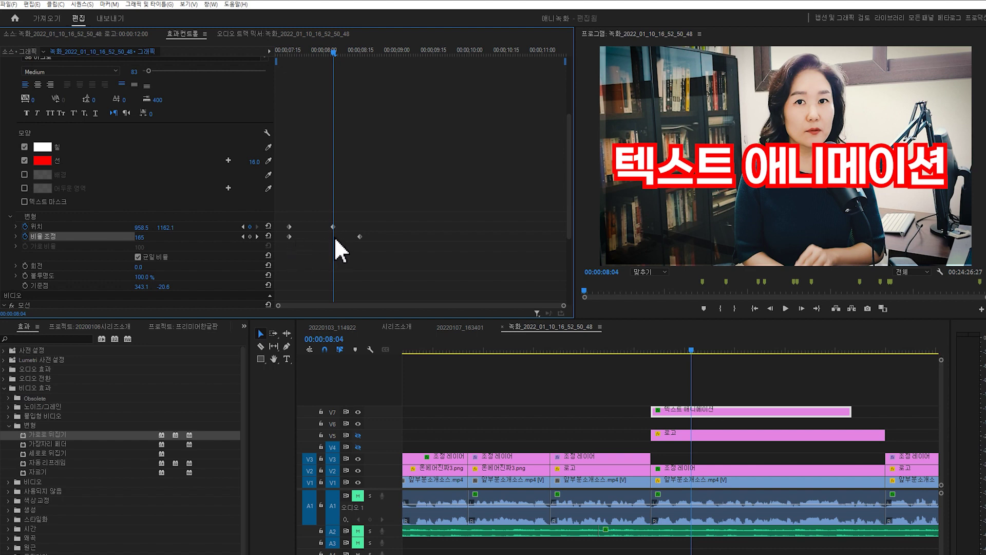
key("Delete")
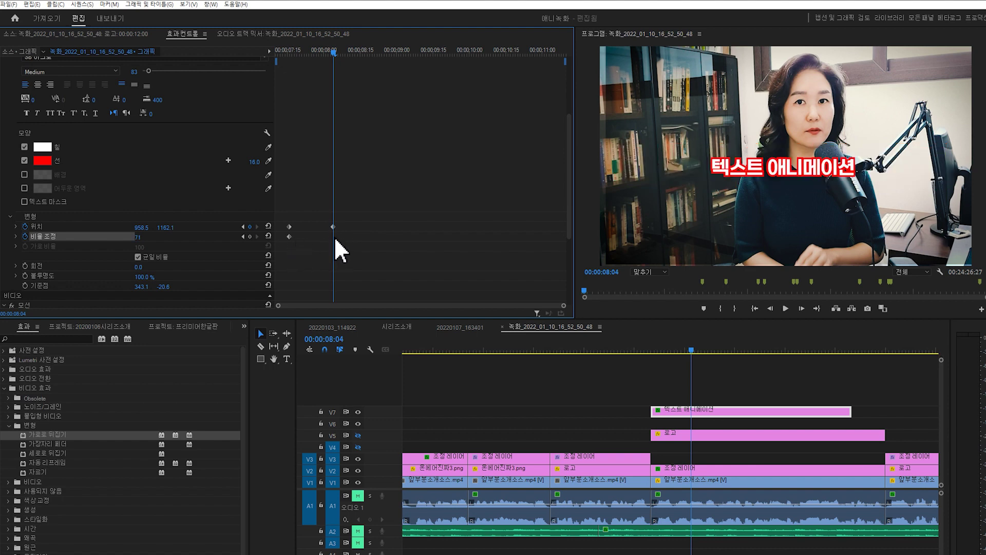
Keyframe the text's Scale at 71 on 00:00:08:04 and 163 on 00:00:08:10, and play the clip from its start
left_click(250, 237)
left_click_drag(332, 51, 348, 51)
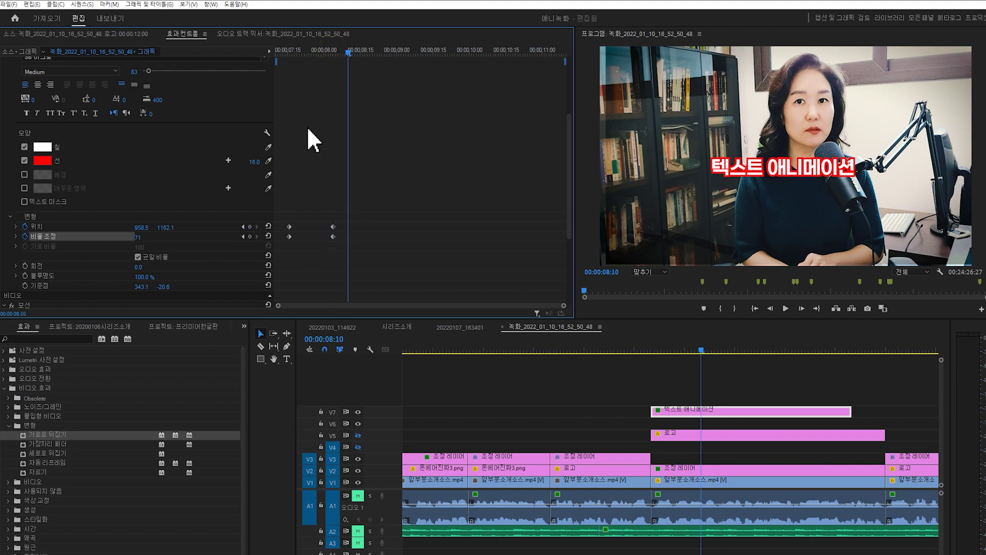
left_click_drag(136, 237, 333, 238)
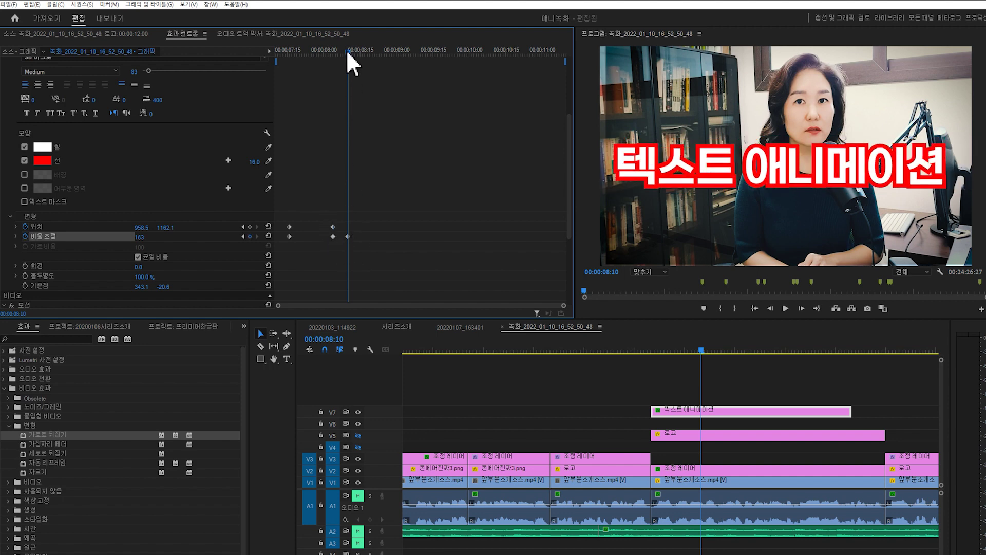
left_click_drag(348, 52, 271, 58)
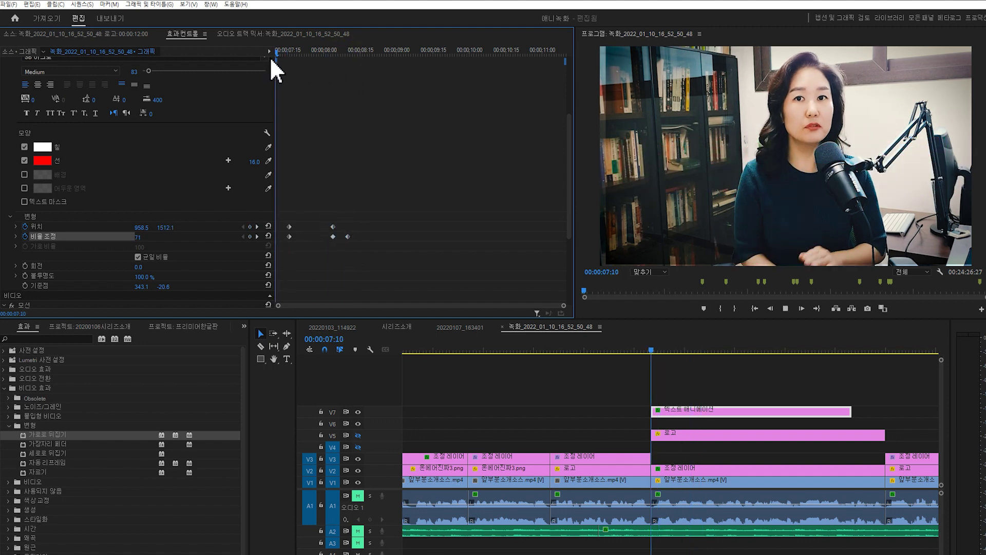
key("space")
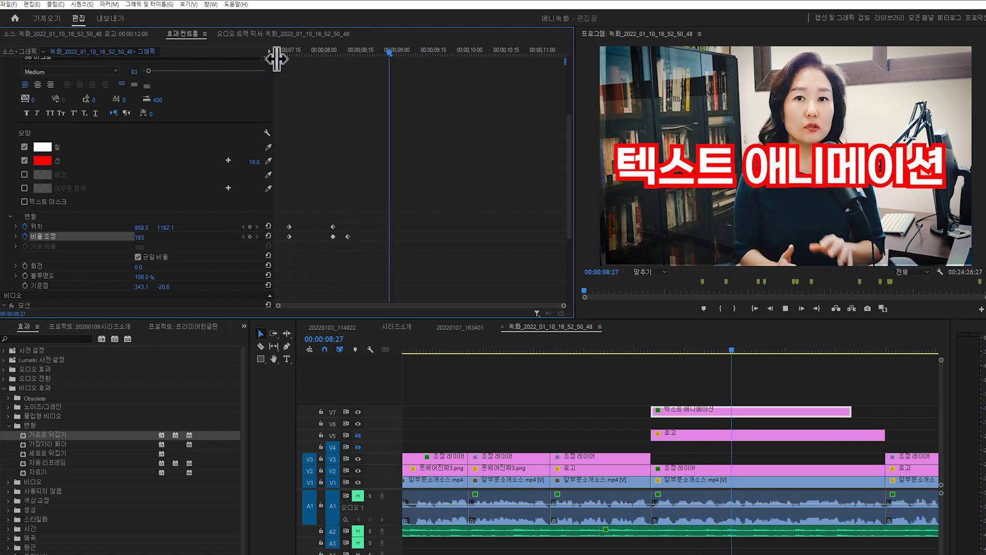
Keyframe the text's Scale to 71 at 00:00:08:14, change it again at 00:00:08:18, and play from about 00:00:08:04
left_click_drag(329, 50, 348, 55)
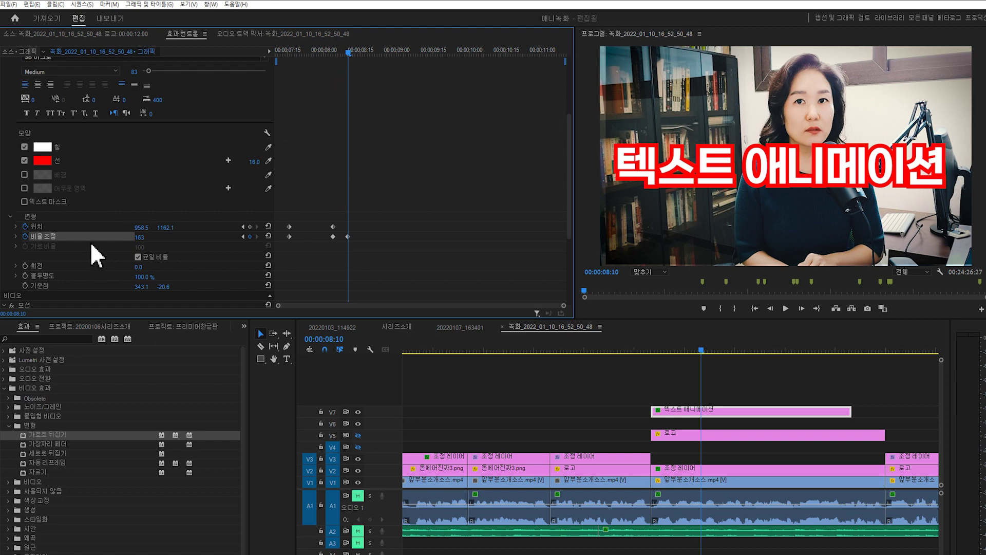
left_click_drag(342, 53, 360, 53)
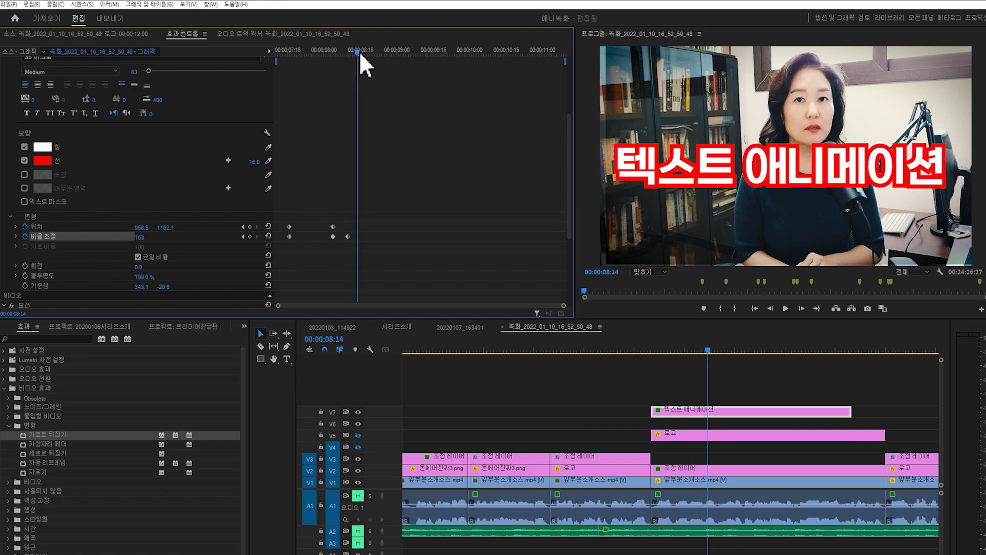
left_click_drag(139, 237, 93, 237)
left_click_drag(359, 48, 368, 49)
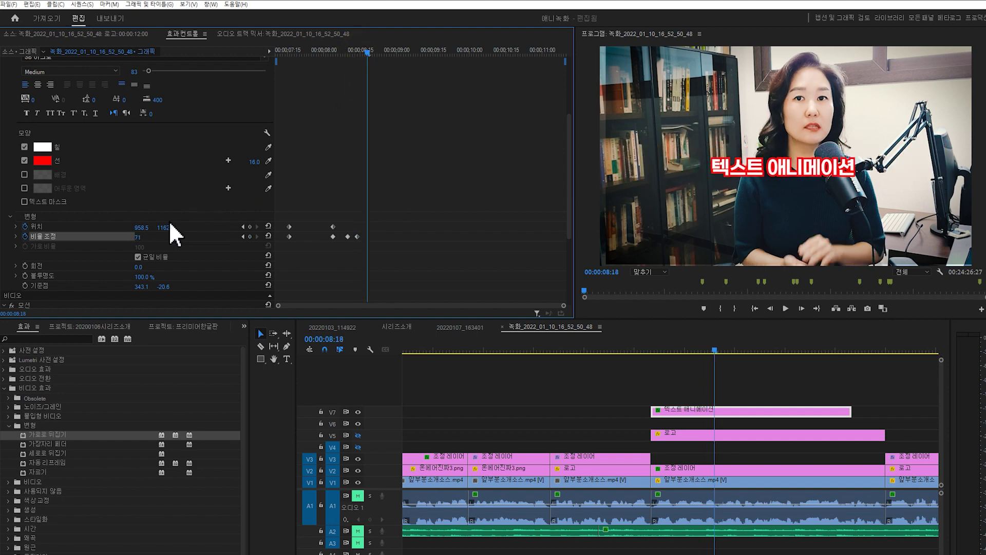
left_click_drag(139, 237, 144, 228)
left_click_drag(354, 50, 334, 63)
key("space")
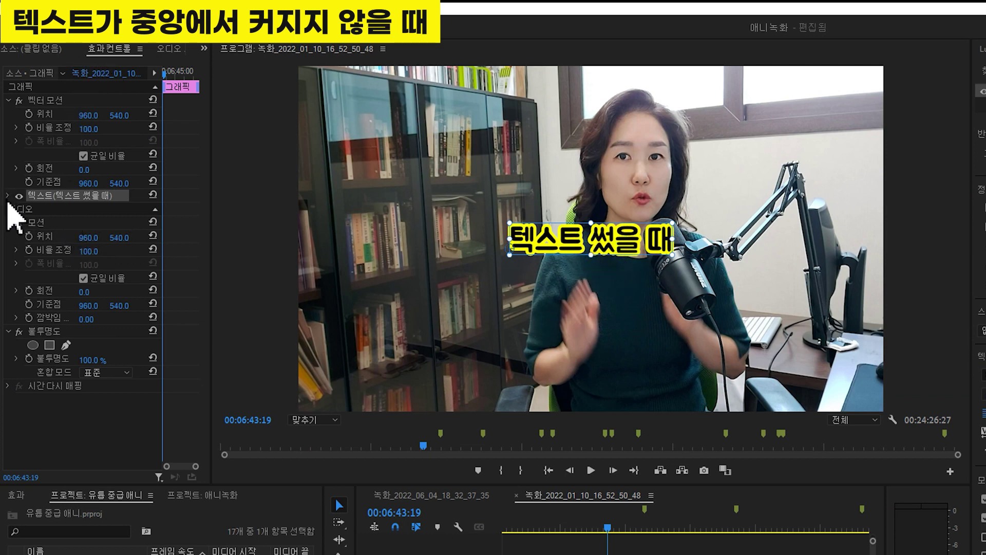
Try scaling the text "텍스트 썼을 때", undo it, and scale it again around the centred anchor point at 261.0, -28.3
left_click(8, 196)
scroll(95, 303, "down", 2)
scroll(95, 309, "down", 3)
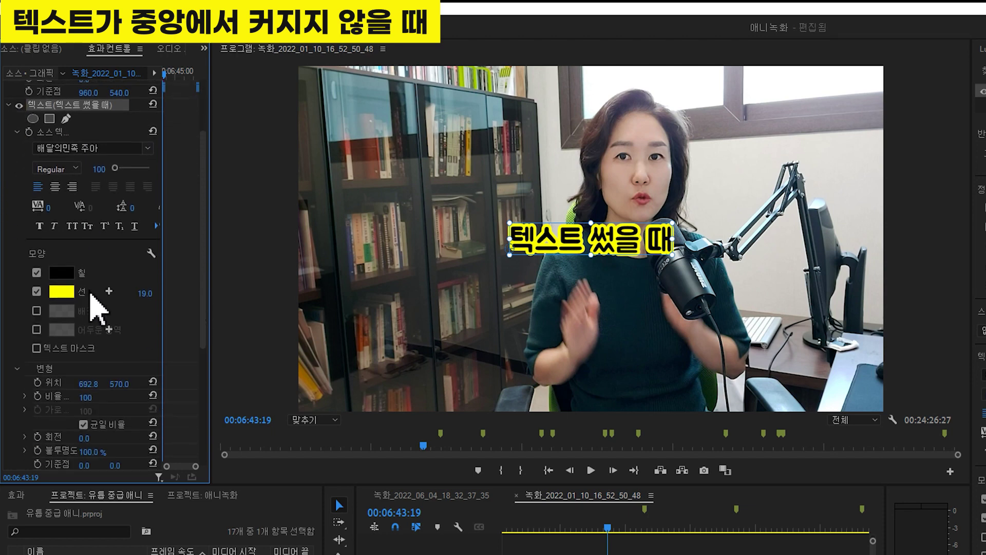
mouse_move(82, 385)
left_mouse_down()
mouse_move(185, 384)
mouse_move(97, 390)
left_mouse_up()
key("ctrl+z")
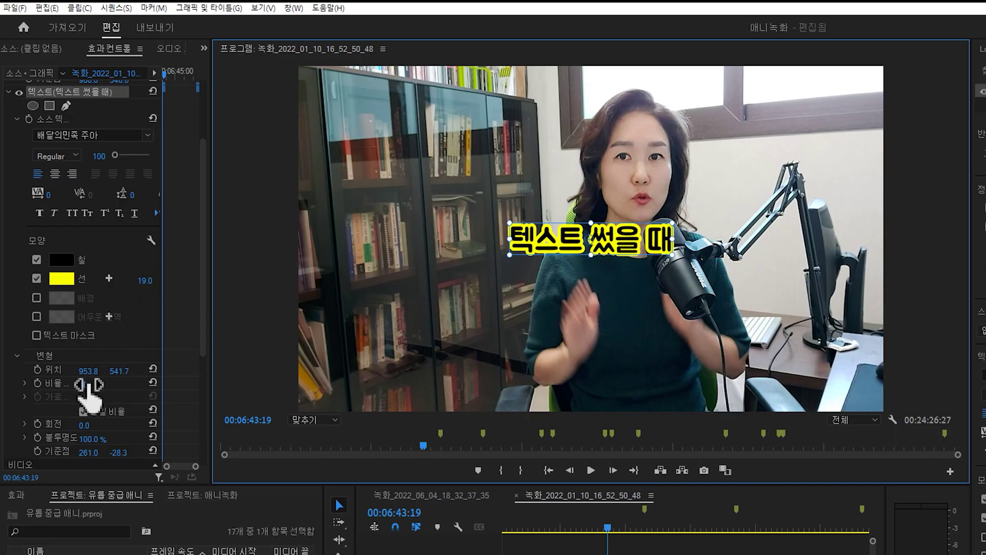
left_click_drag(82, 392, 149, 384)
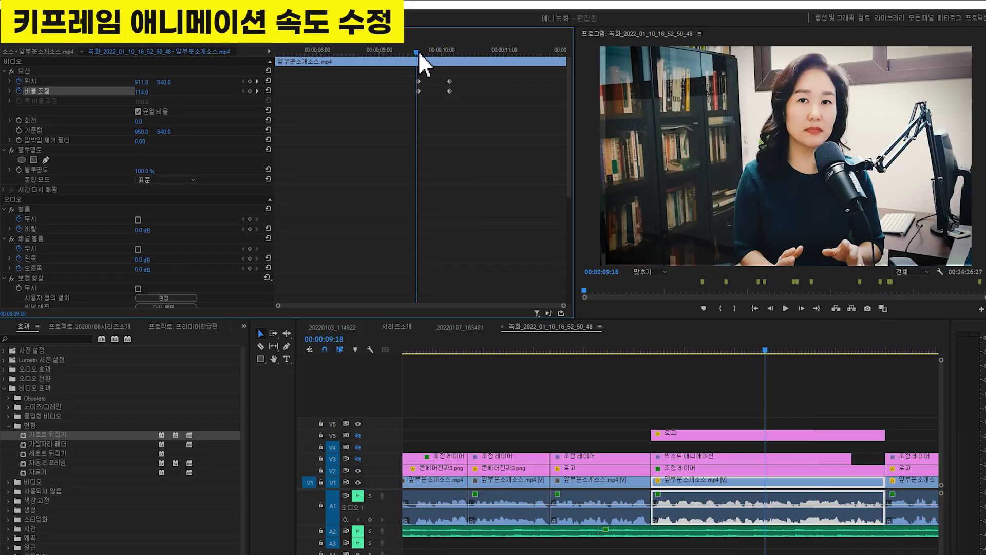
Shorten the clip's zoom by moving its end Position and Scale keyframes to about 00:00:09:22, and play from just before the start keyframes
key("space")
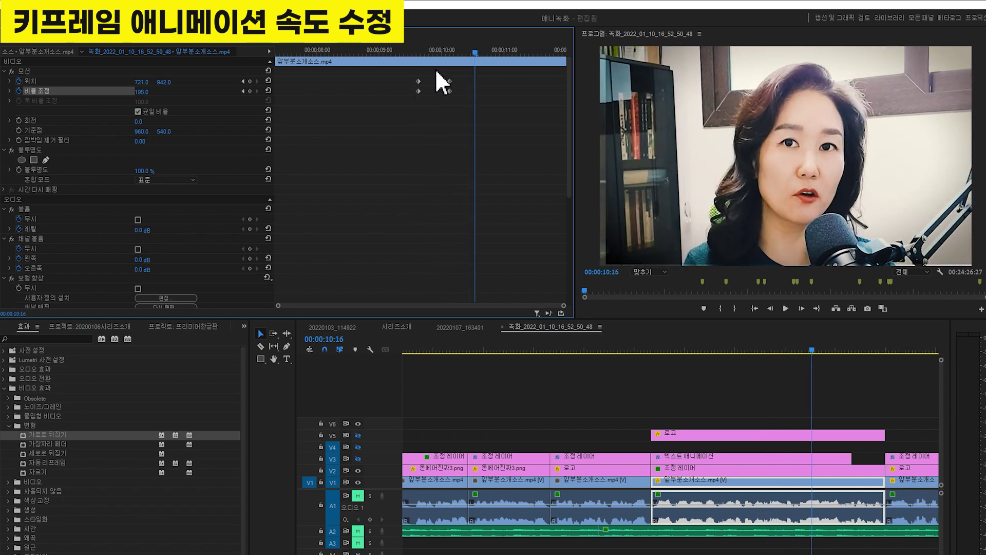
left_click_drag(449, 91, 429, 91)
left_click(414, 48)
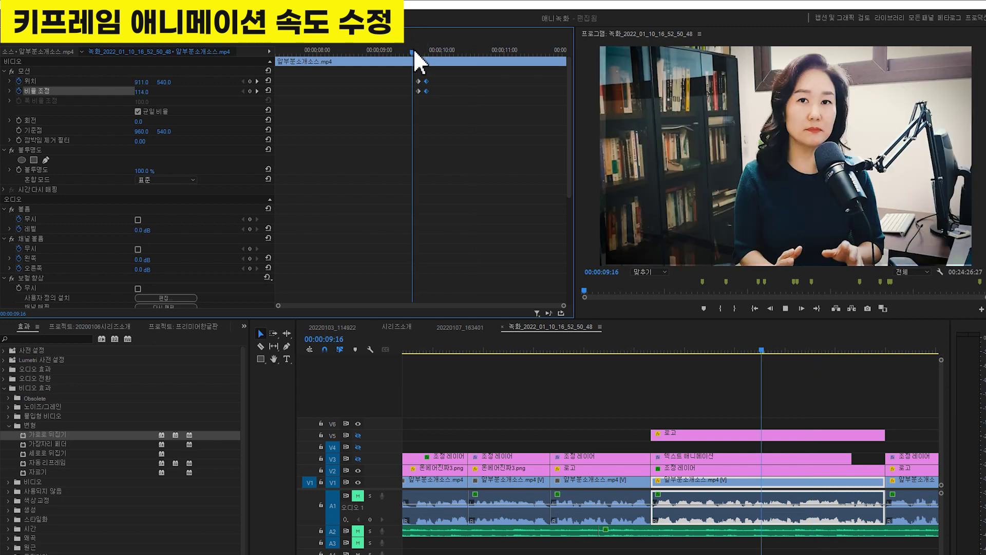
key("space")
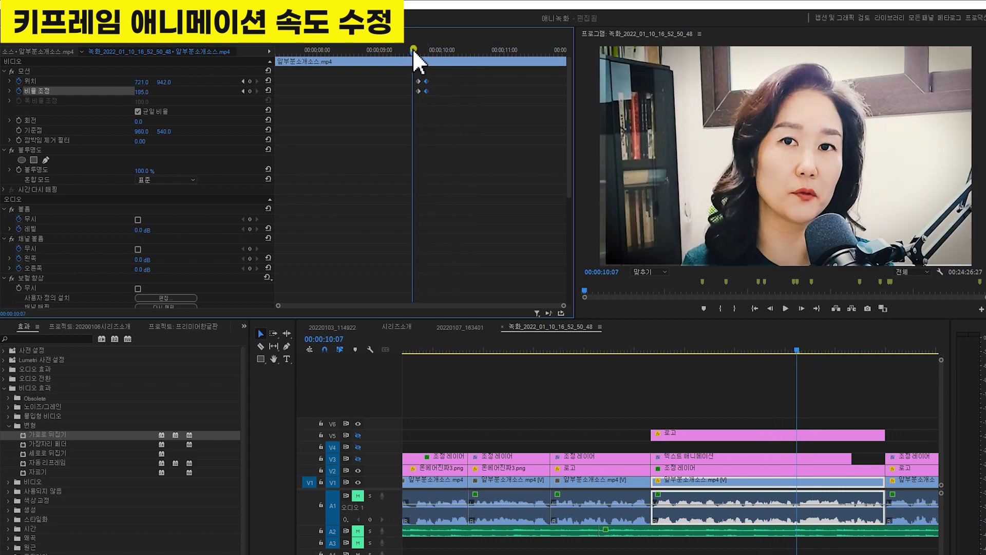
left_click(410, 48)
key("space")
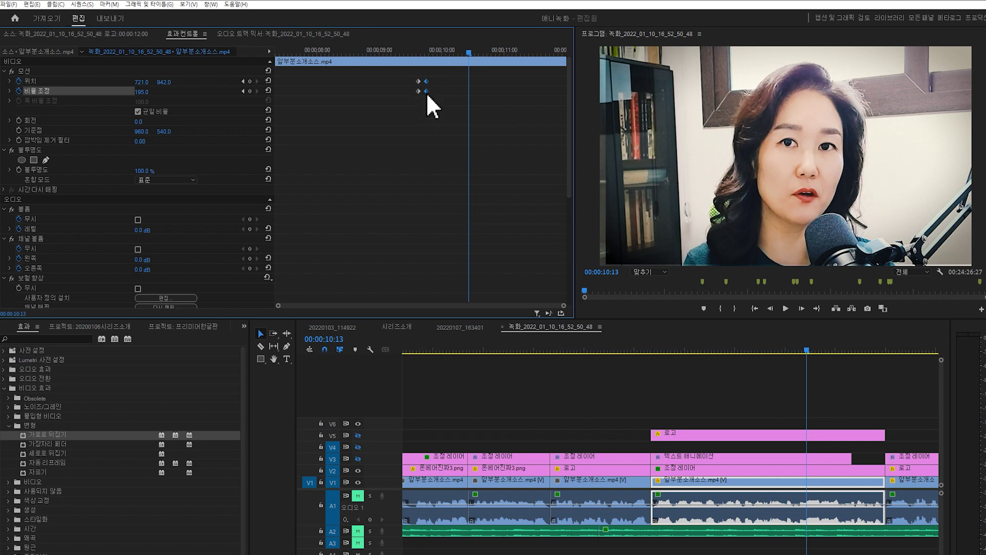
Lengthen the clip's zoom by moving its end Position and Scale keyframes to 00:00:11:07, and play the slower zoom
left_click_drag(426, 92, 520, 94)
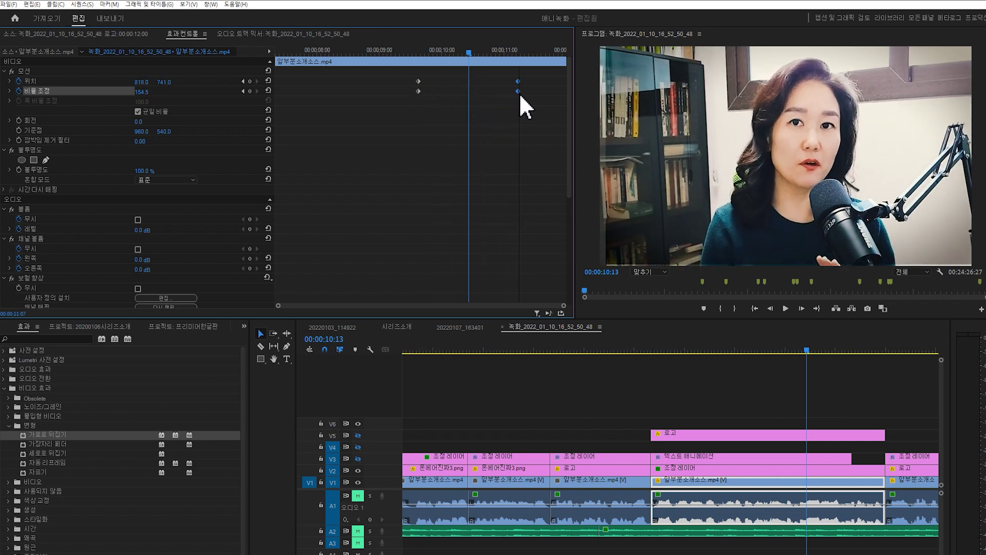
left_click_drag(457, 50, 415, 47)
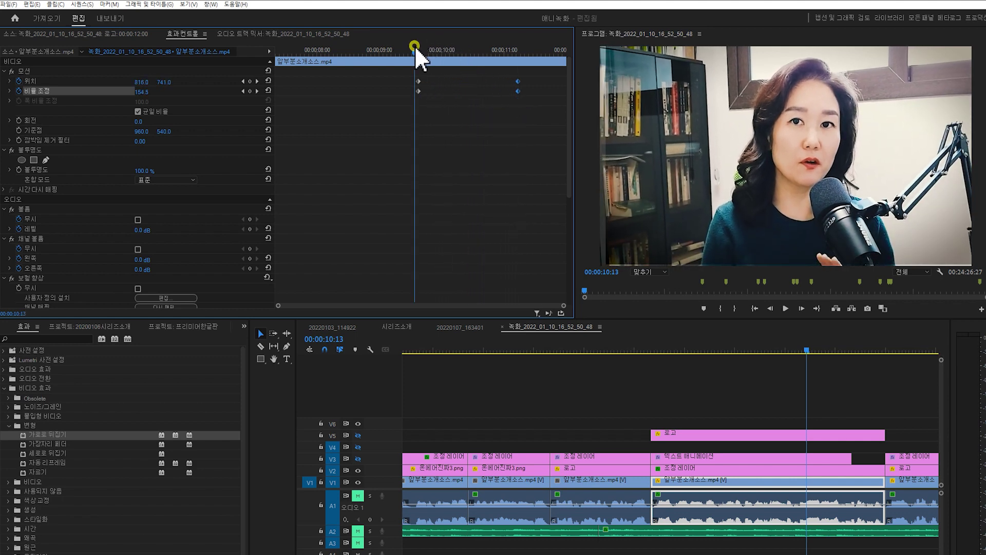
key("space")
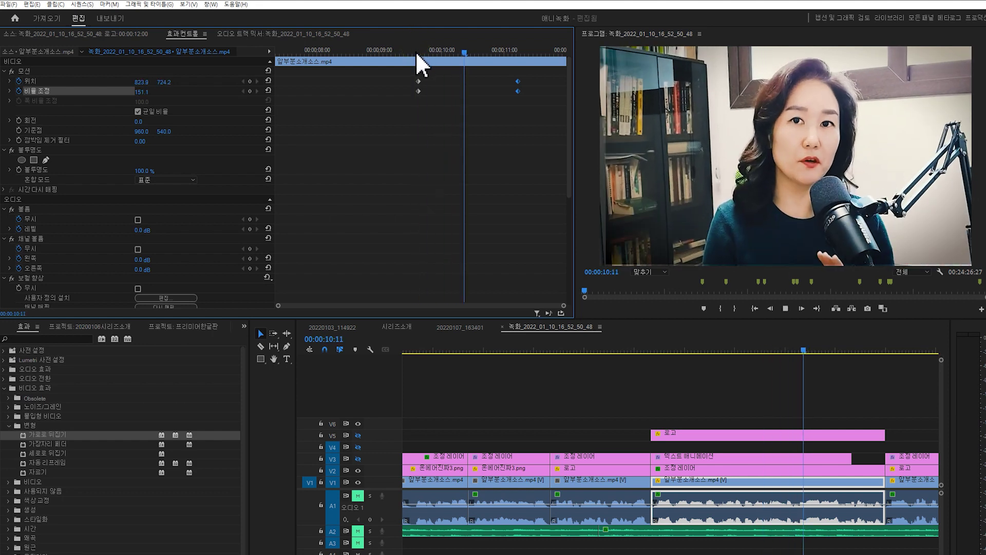
key("space")
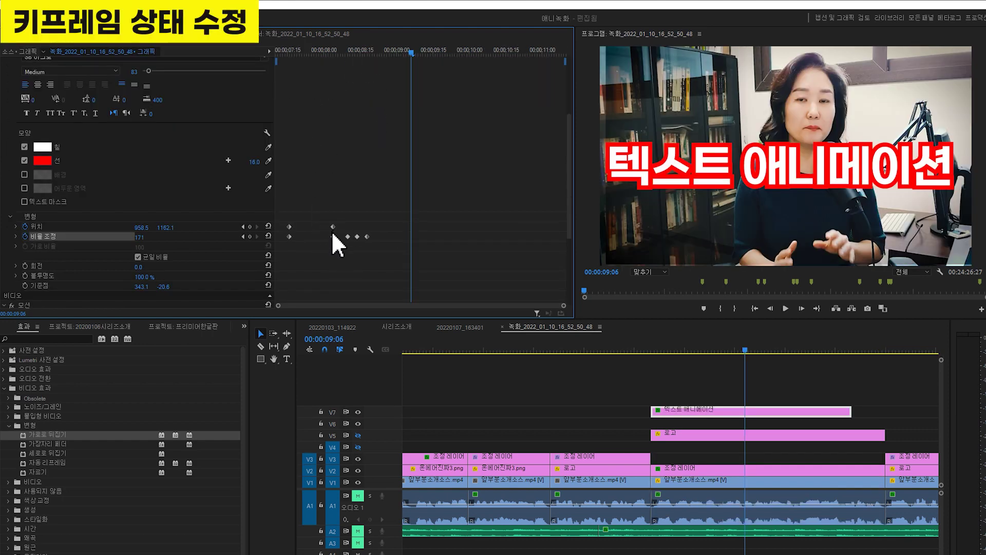
Step through the text's Position keyframes at 00:00:07:16 and 00:00:08:04, and its Scale keyframes up to 00:00:08:14
left_click_drag(377, 53, 338, 67)
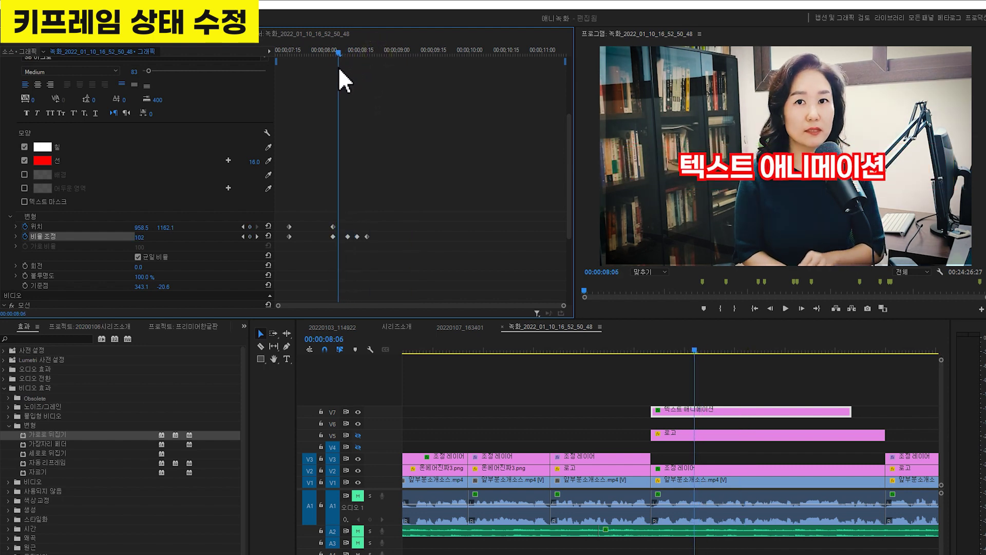
left_click(242, 227)
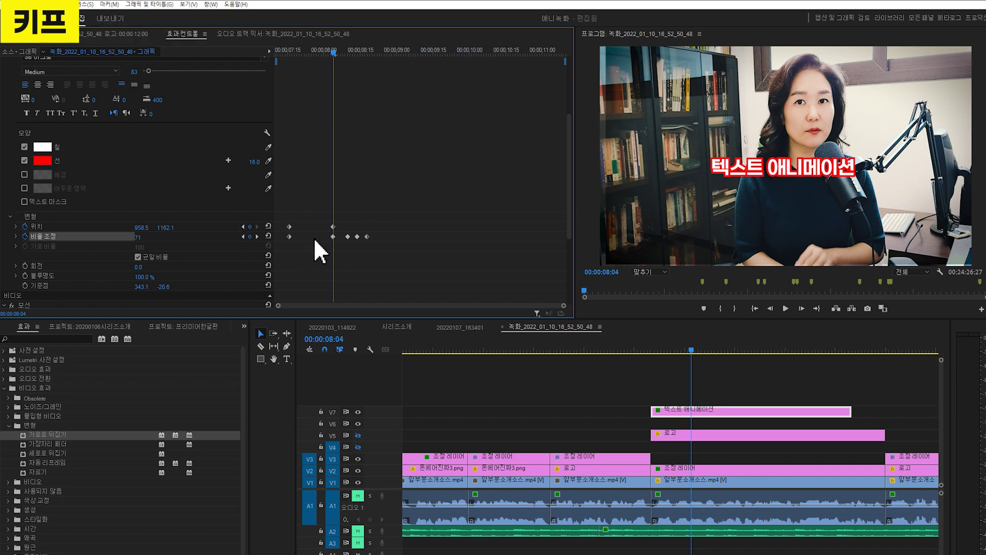
left_click(241, 227)
left_click(242, 227)
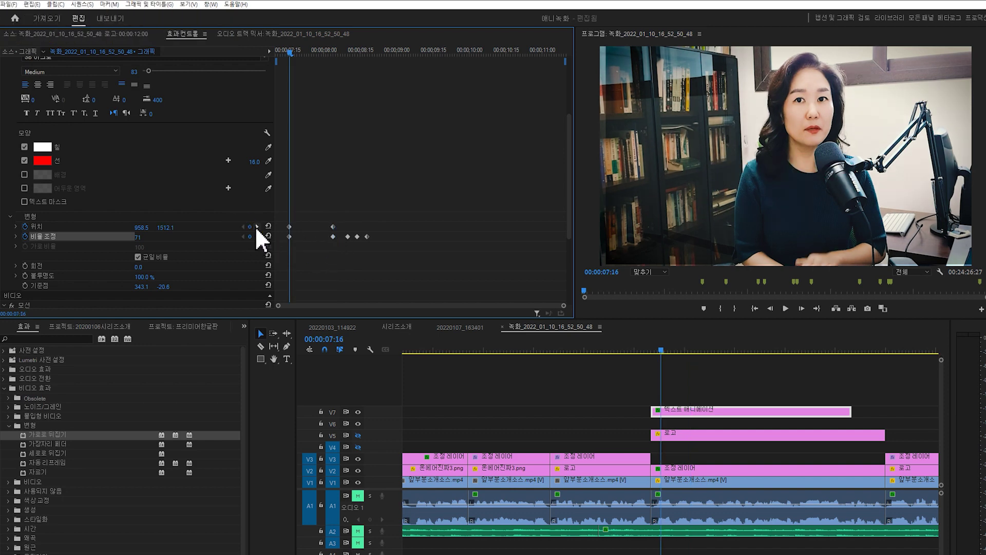
left_click(257, 227)
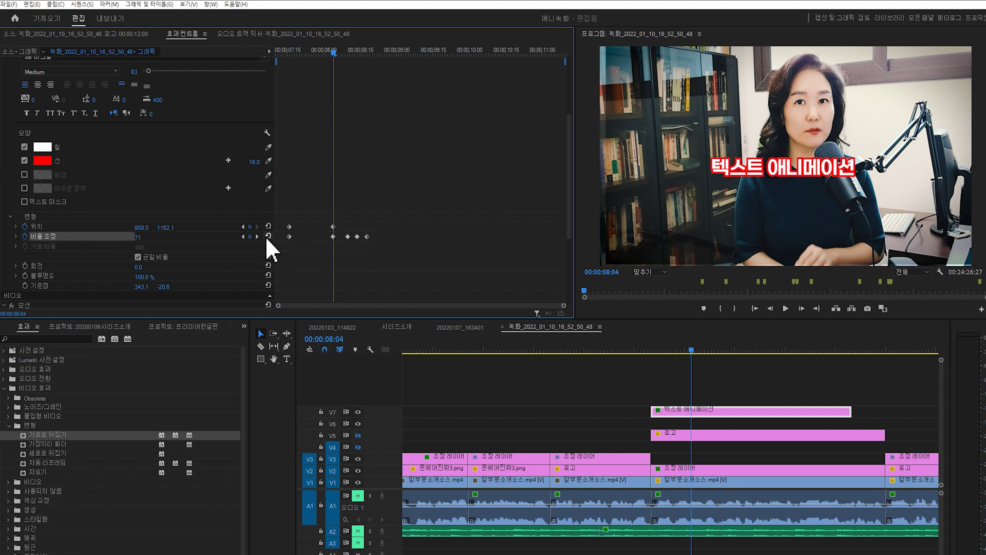
left_click(257, 236)
left_click(258, 237)
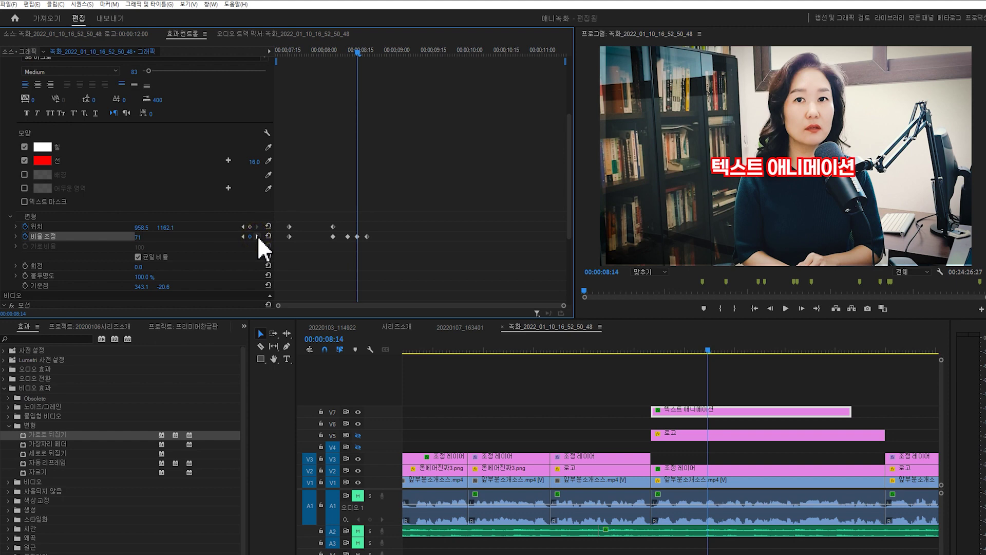
Set the text's vertical position to 891.1 on the 00:00:08:04 keyframe and play the animation from 00:00:07:15
left_click(242, 236)
left_click(242, 236)
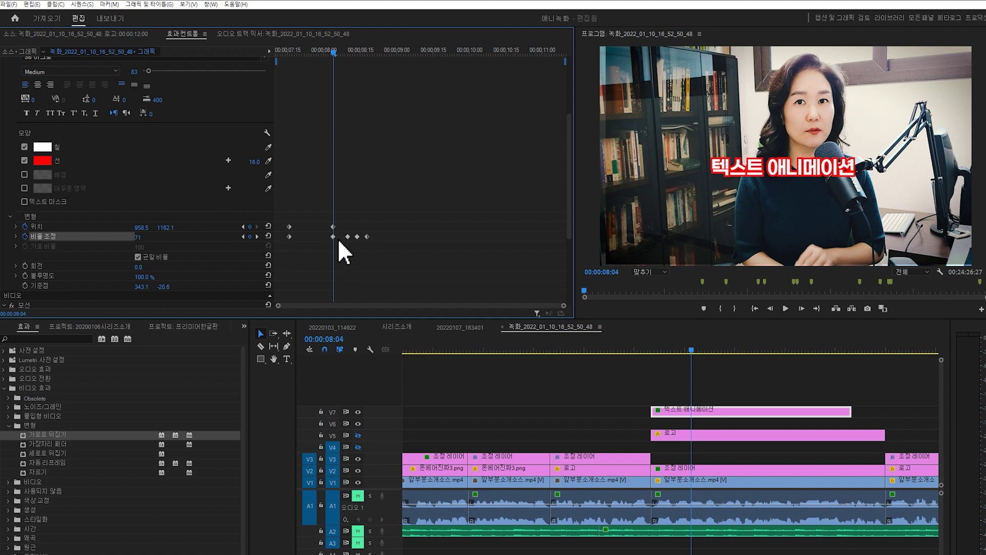
left_click_drag(168, 227, 168, 227)
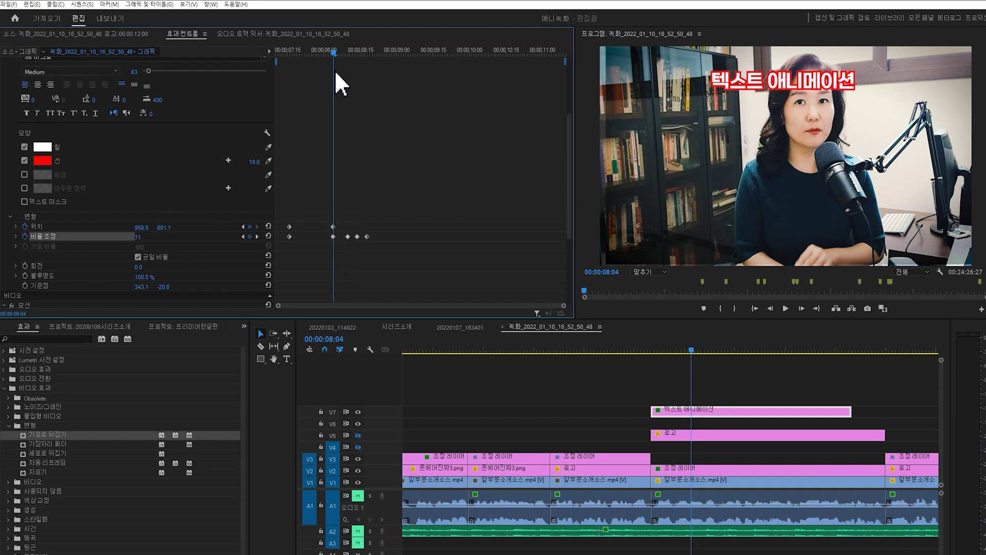
left_click_drag(330, 50, 289, 62)
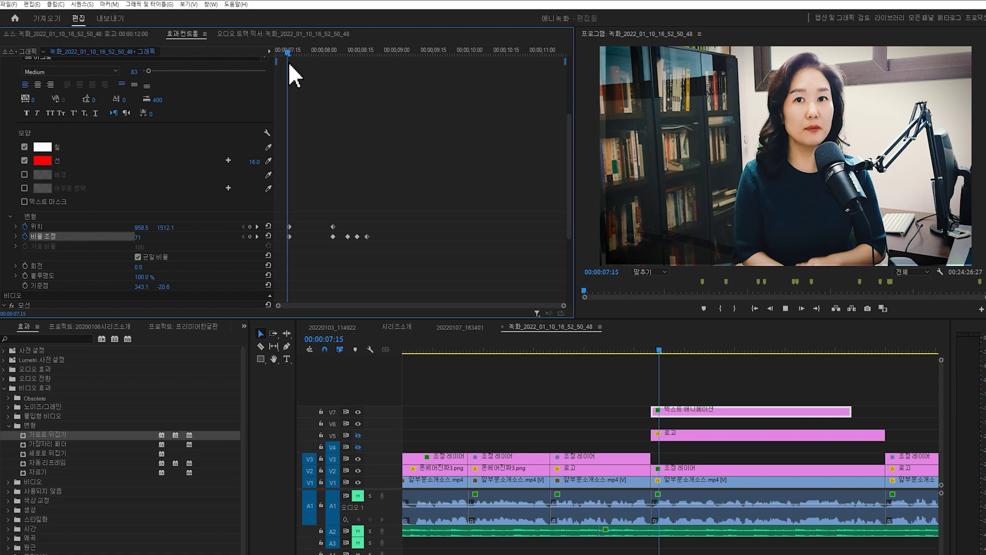
key("space")
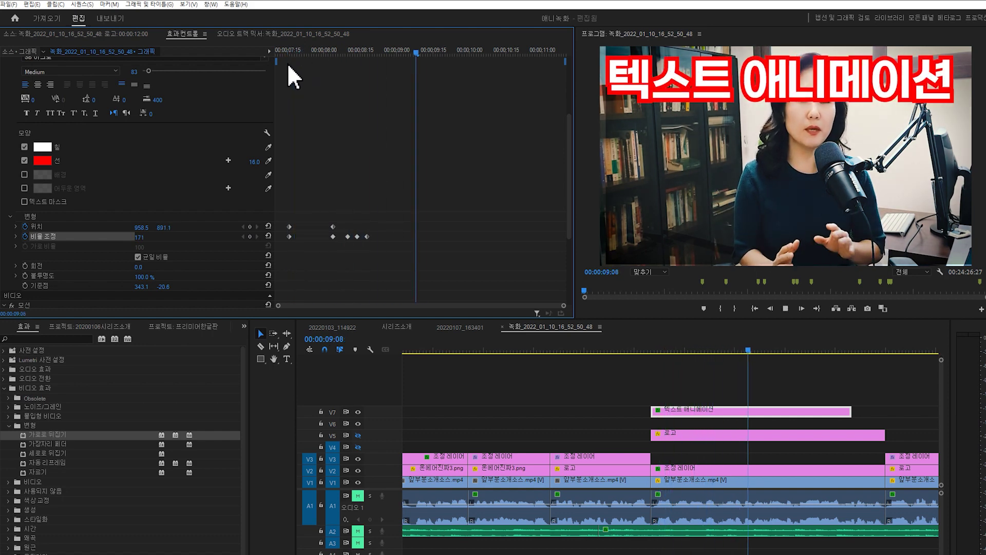
key("space")
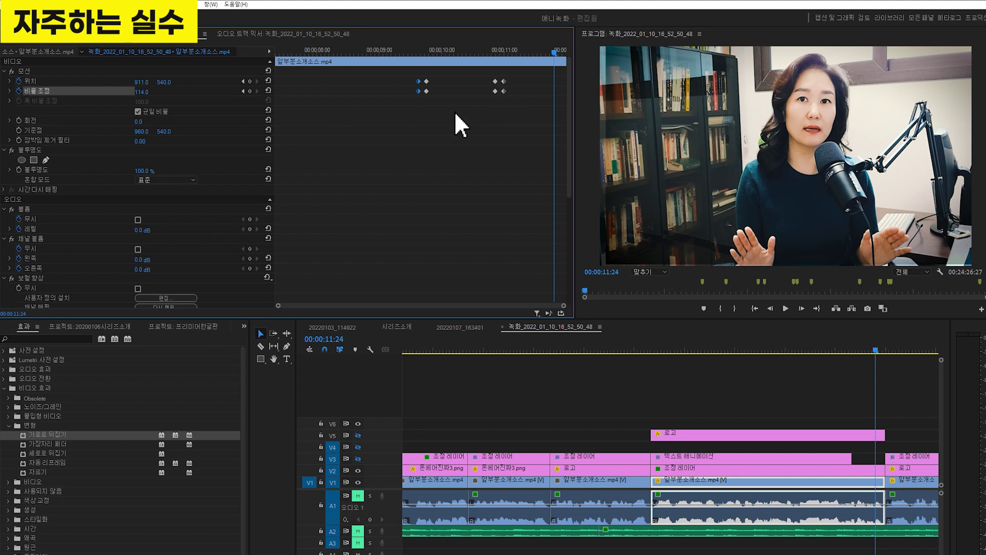
Start turning off the clip's Scale animation, cancel the keyframe deletion, and change Scale to 201 at 00:00:11:08
left_click(19, 89)
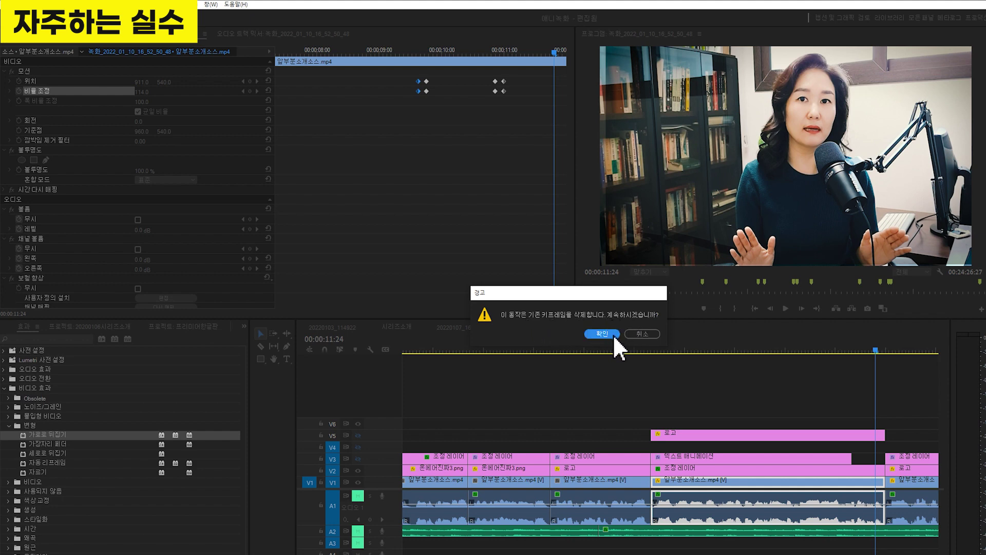
left_click(641, 334)
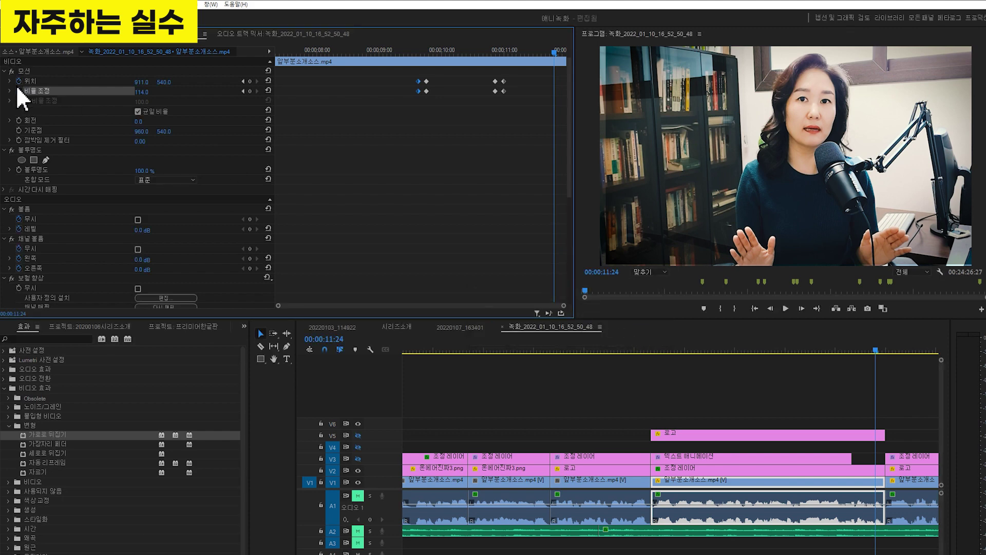
mouse_move(519, 54)
left_mouse_down()
mouse_move(507, 60)
mouse_move(523, 59)
left_mouse_up()
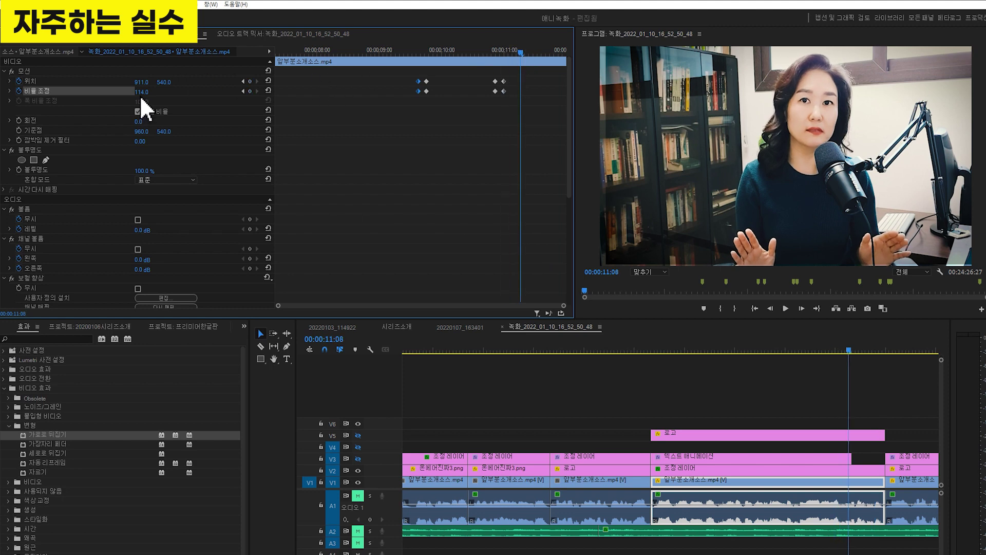
left_click_drag(142, 92, 195, 87)
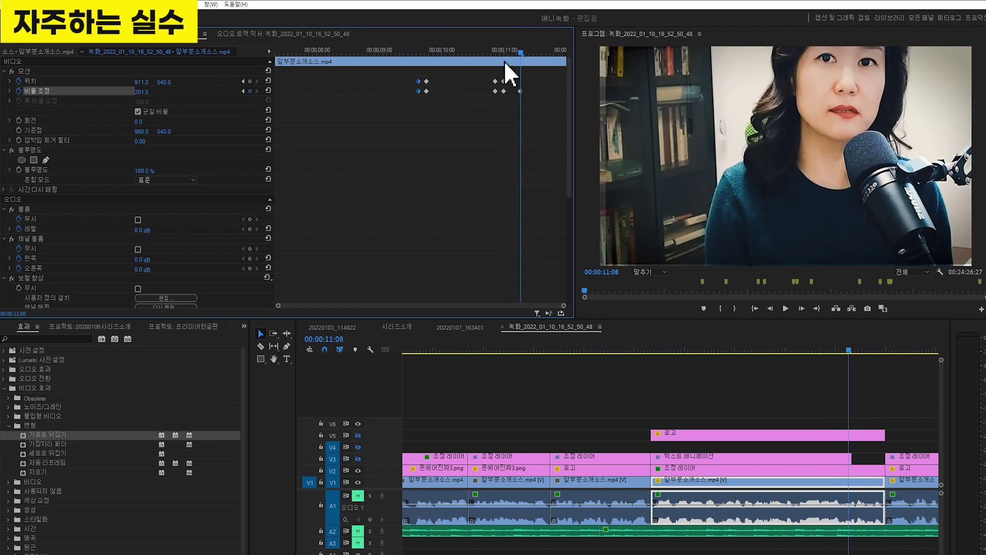
Change the clip's Scale to 97 at 00:00:11:14 and adjust the value further
left_click(533, 50)
left_click(141, 91)
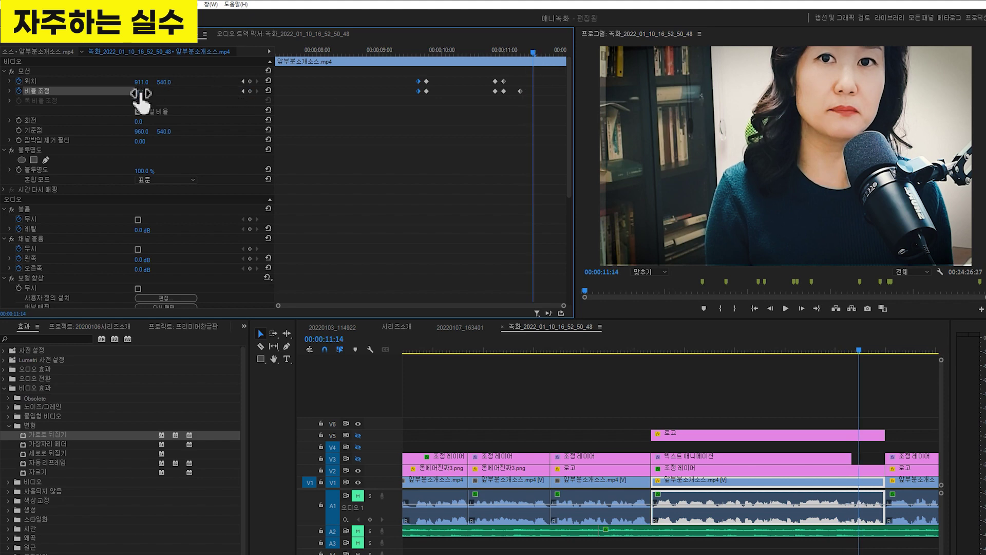
type("97")
key("Return")
left_click_drag(141, 91, 143, 91)
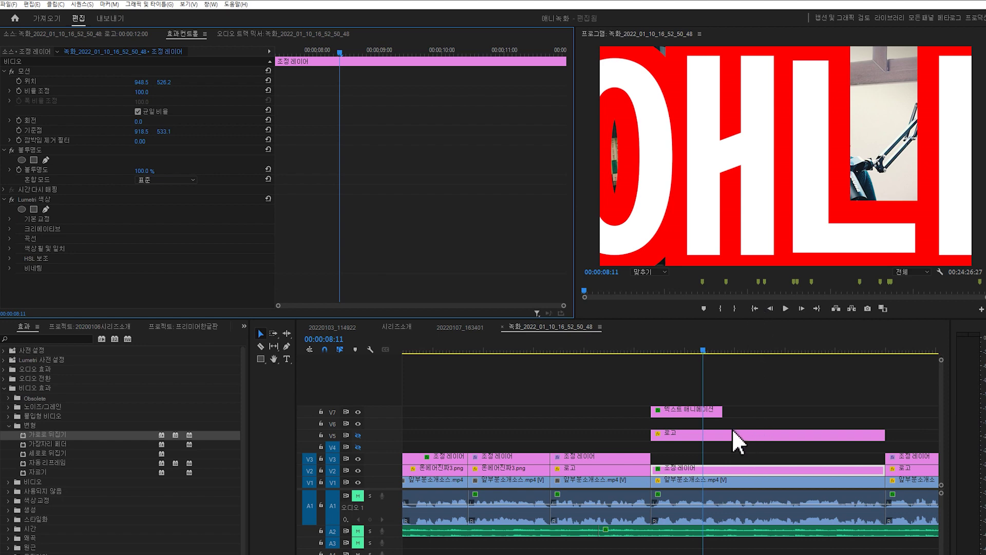
Hide the V7 text track and select the clip 앞부분소개소스.mp4 on V1
left_click(684, 412)
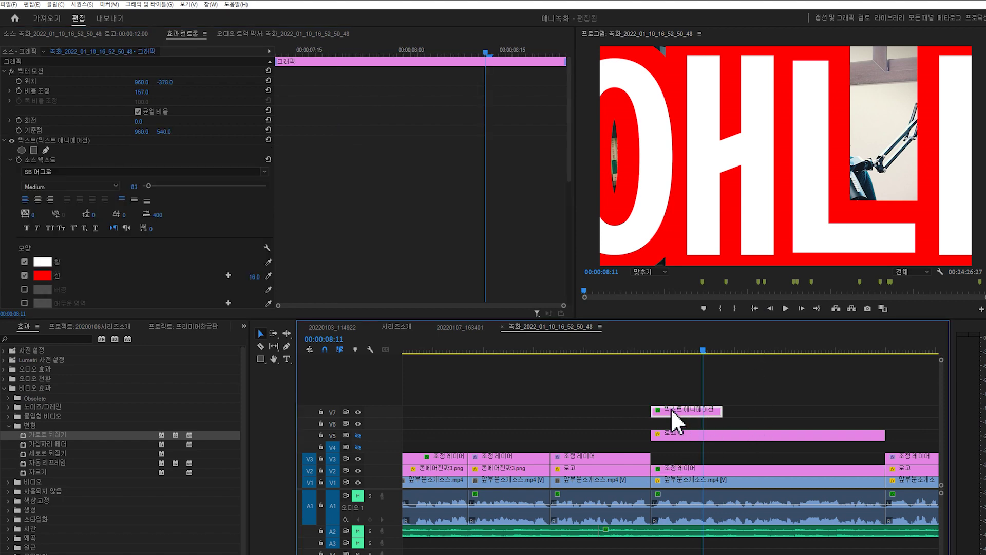
left_click(358, 411)
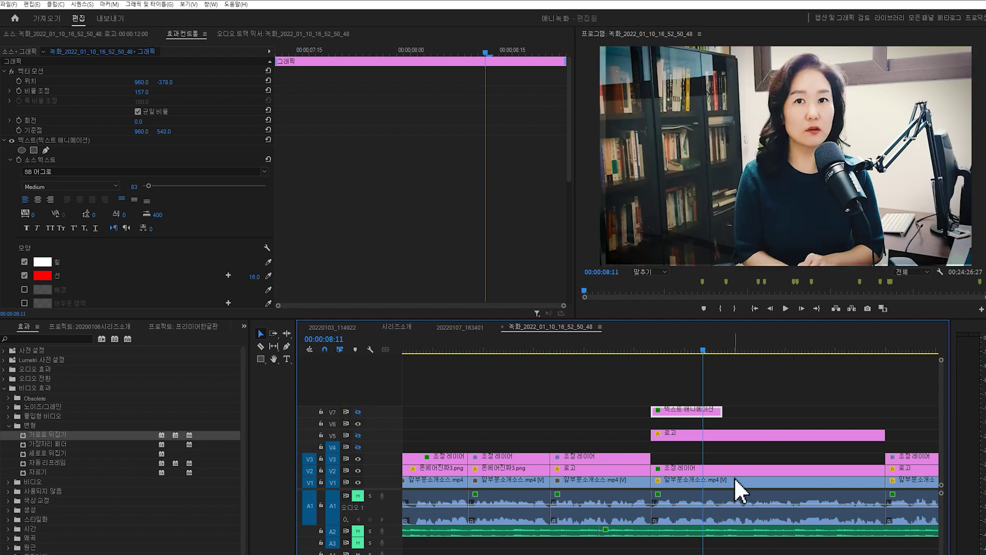
left_click(731, 491)
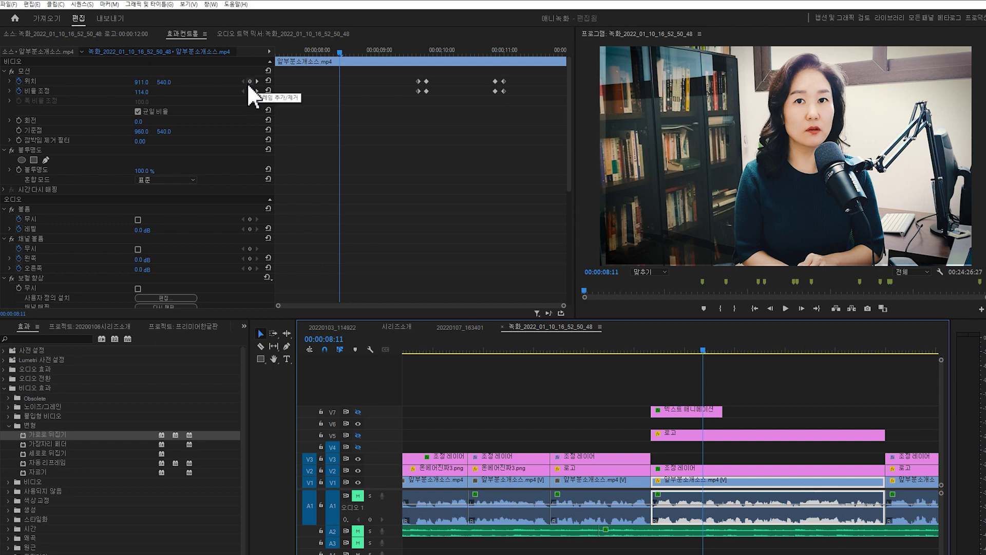
Turn off keyframing for the V1 clip's Position and Scale, deleting all their existing keyframes
left_click(20, 91)
left_click(604, 333)
left_click(19, 82)
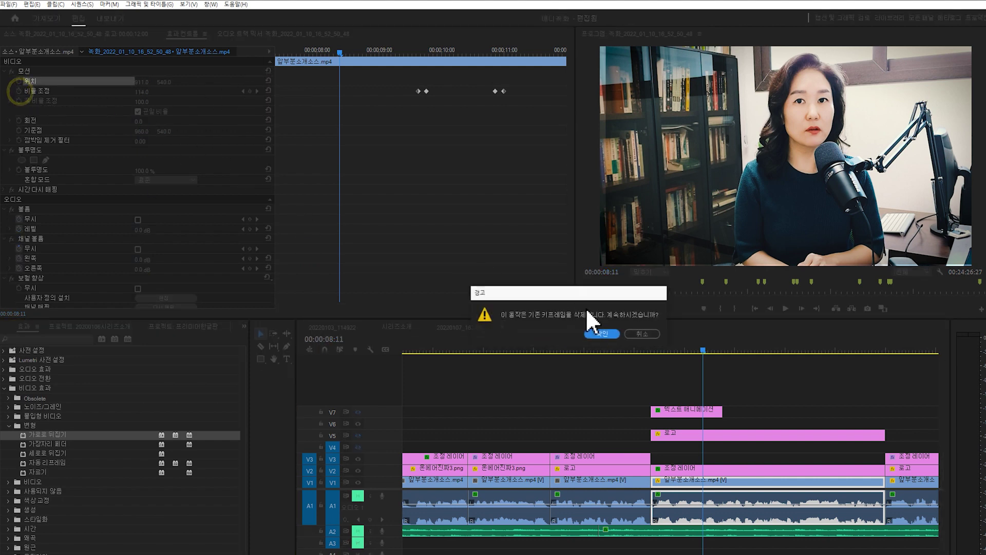
left_click(602, 334)
Set the V1 clip's Scale to 108, check other frames, and change Scale to 194 and vertical position to 751 at 00:00:07:23
left_click(742, 482)
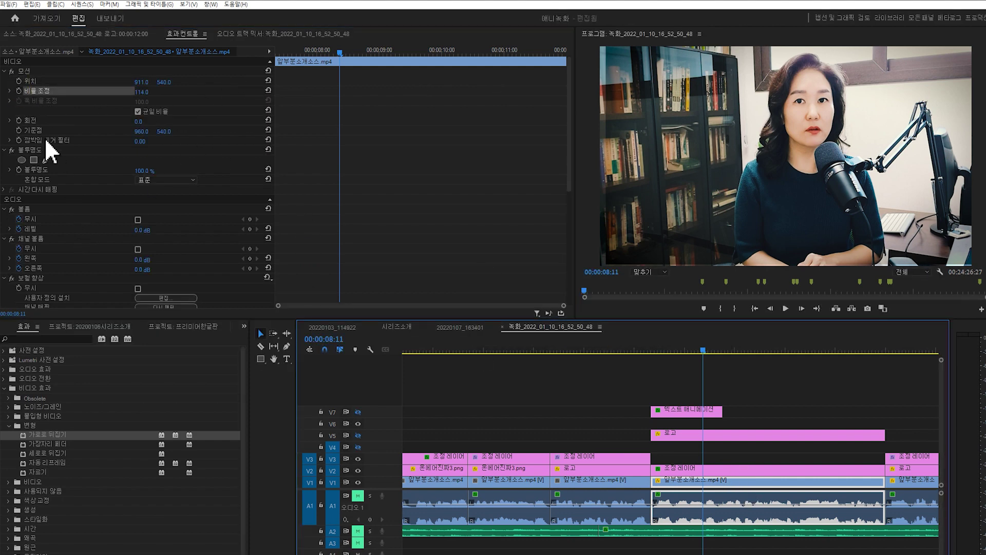
left_click(701, 348)
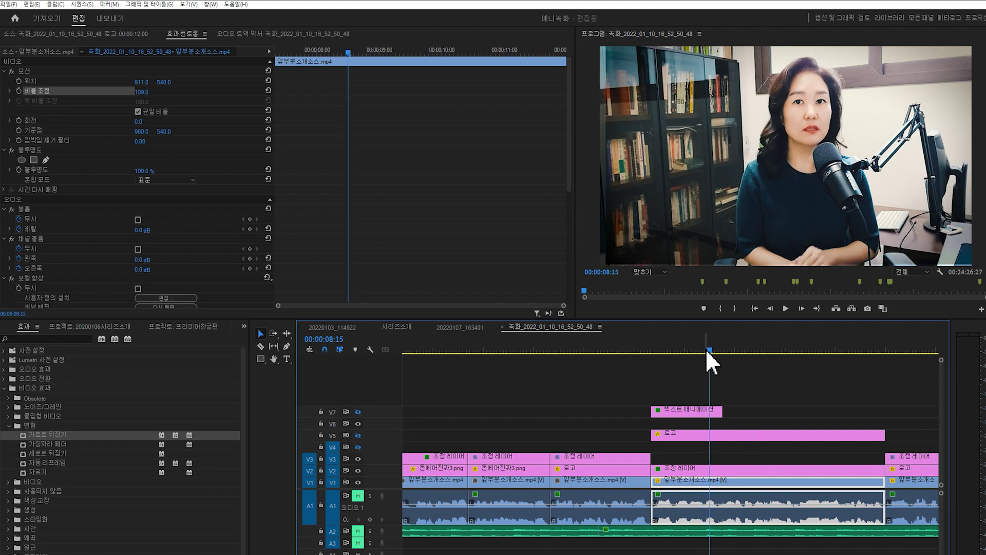
left_click(705, 349)
left_click(671, 349)
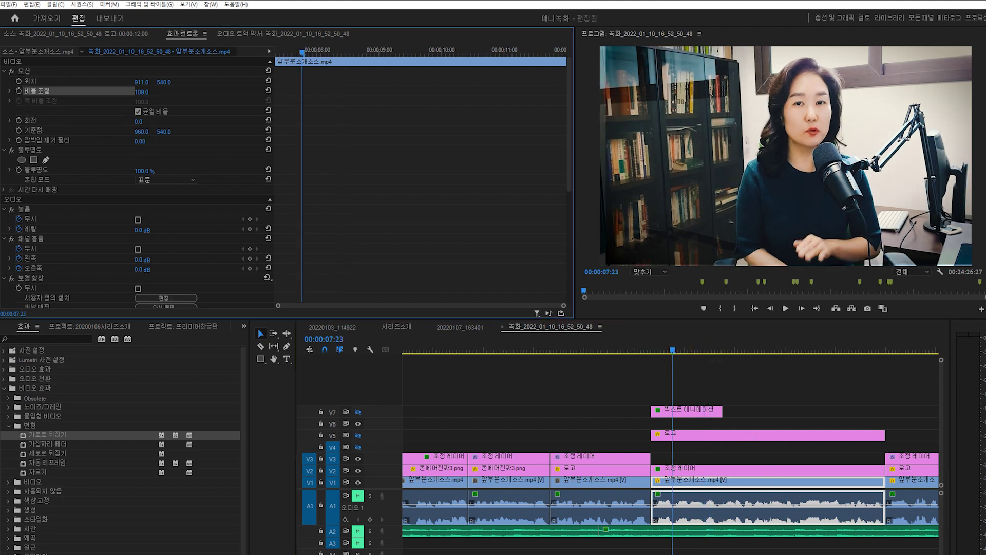
left_click_drag(141, 92, 231, 81)
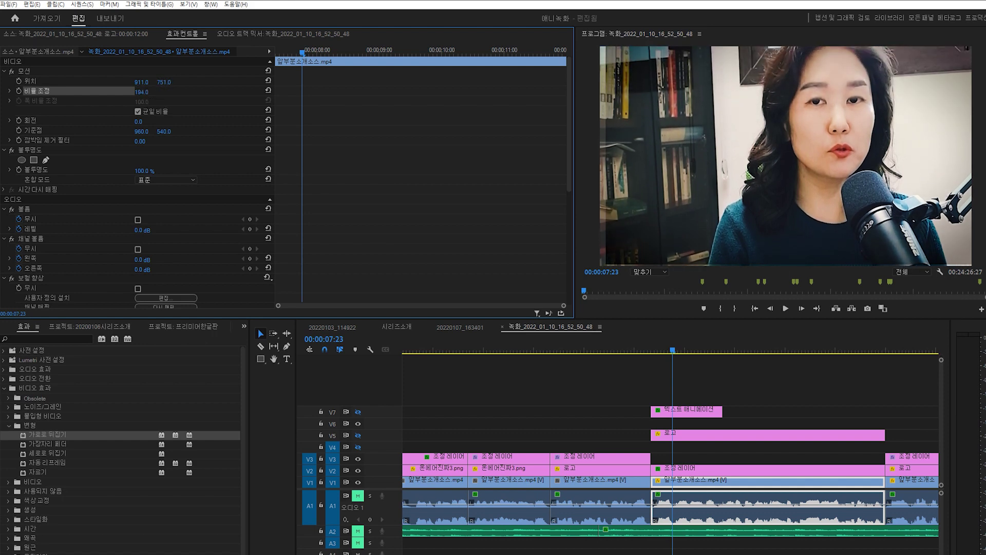
Start Position and Scale keyframes at 00:00:07:23 with position 1209, 826, set horizontal position to 413 at 00:00:08:23, and preview the movement
left_click(19, 81)
left_click(19, 91)
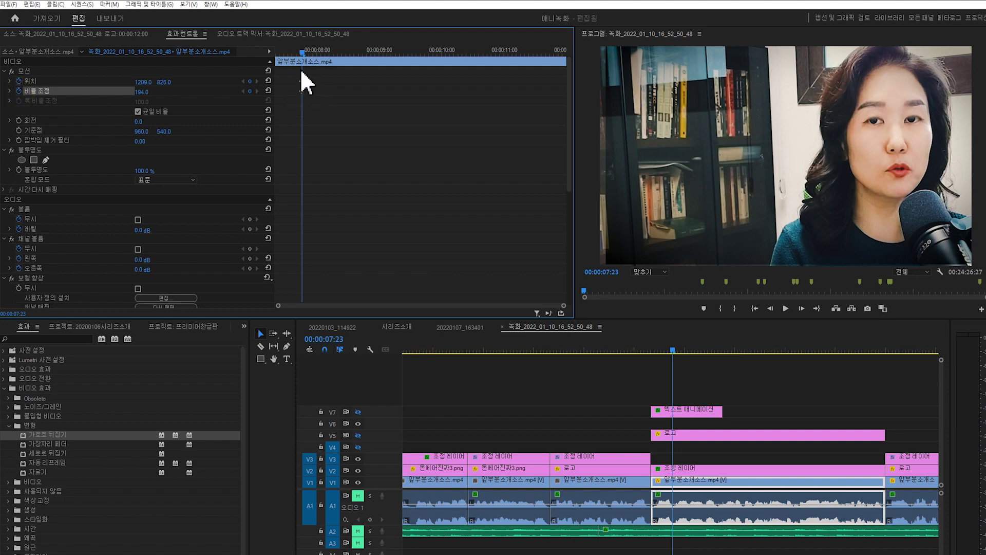
left_click_drag(311, 50, 368, 53)
left_click_drag(147, 81, 49, 82)
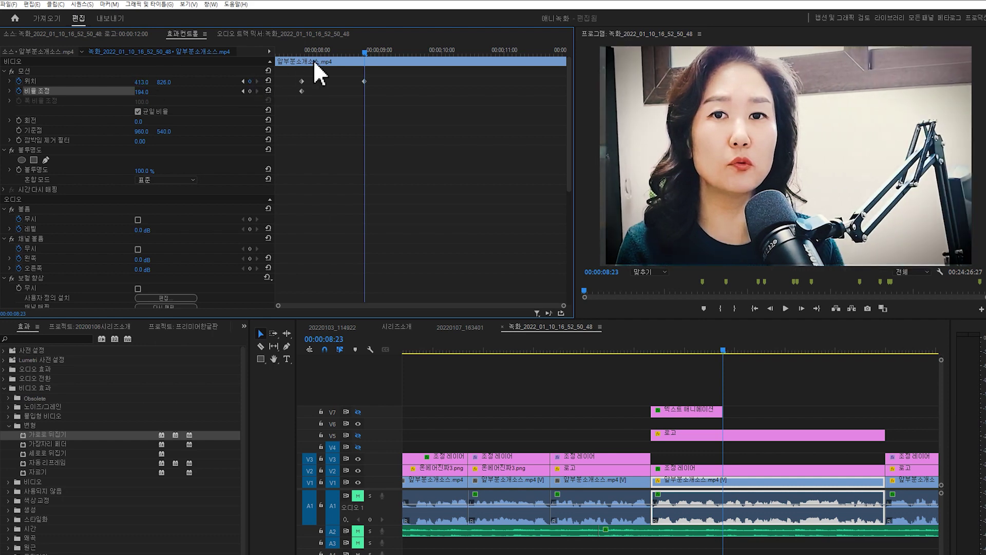
left_click(296, 50)
key("space")
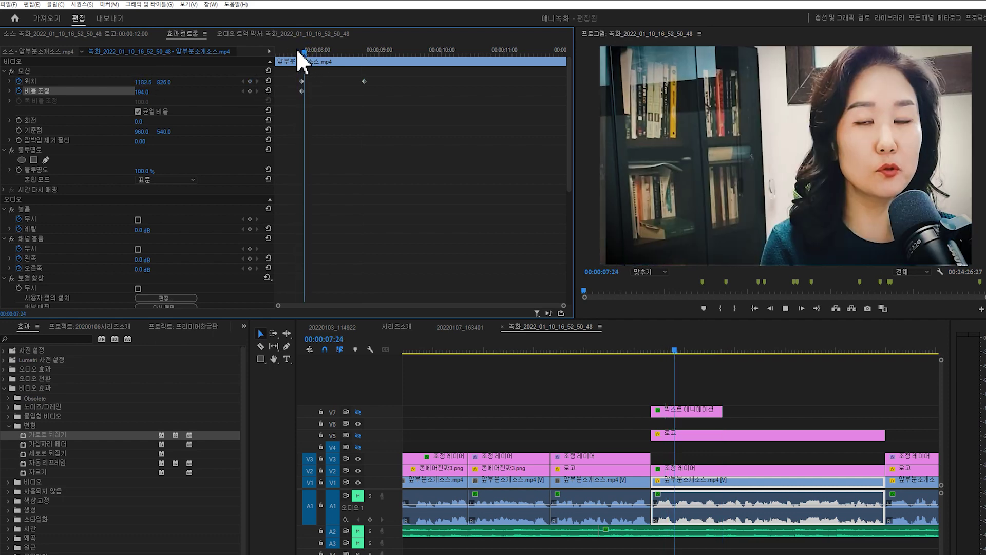
key("space")
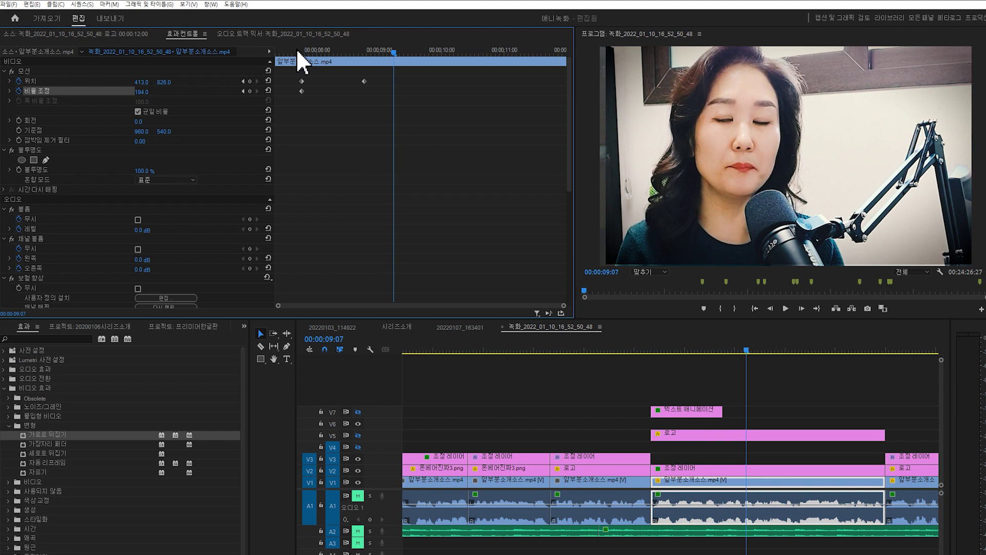
Reset the clip's Scale to 100 and Position to 960, 540 at 00:00:09:23, and play the animation from 00:00:07:23
left_click(427, 53)
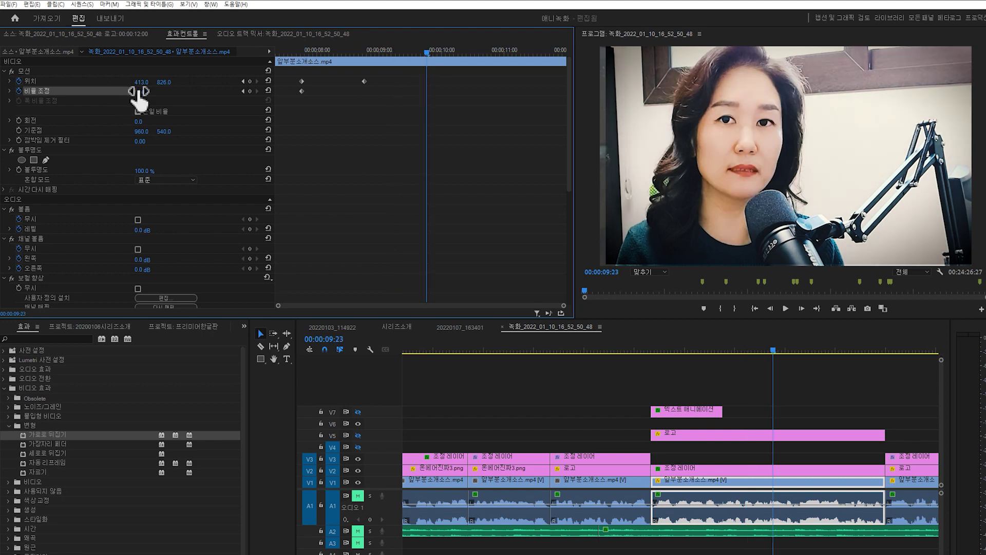
left_click_drag(139, 91, 154, 91)
left_click(268, 91)
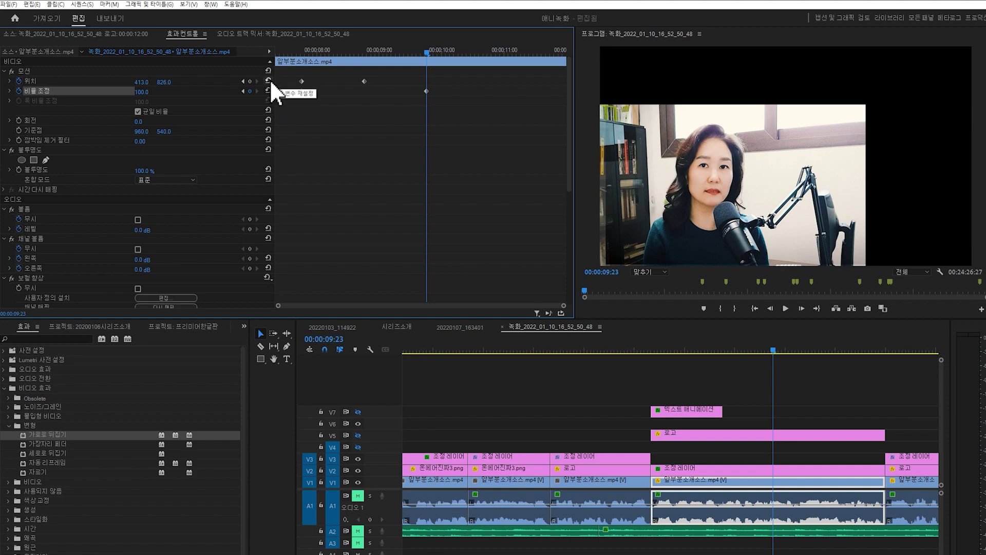
left_click(268, 80)
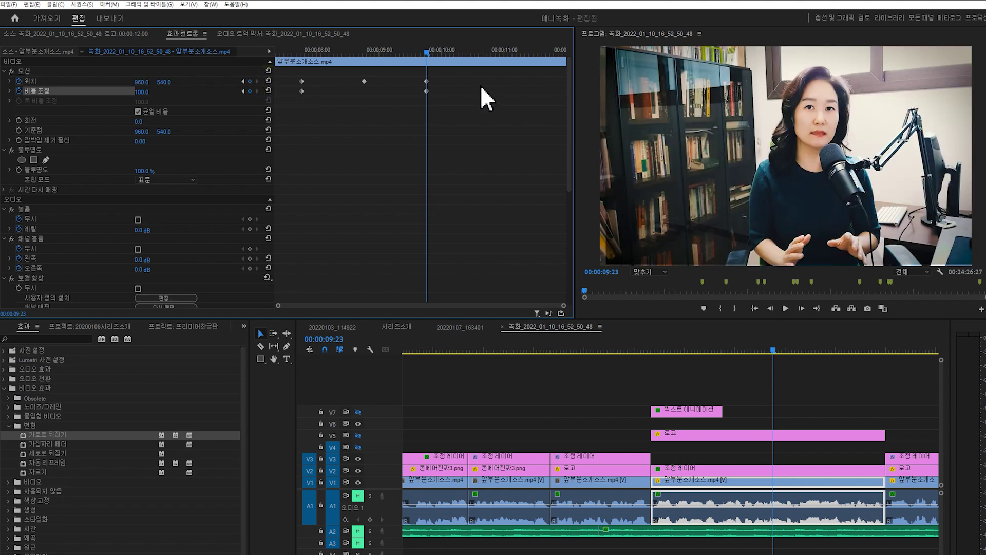
left_click_drag(427, 51, 300, 59)
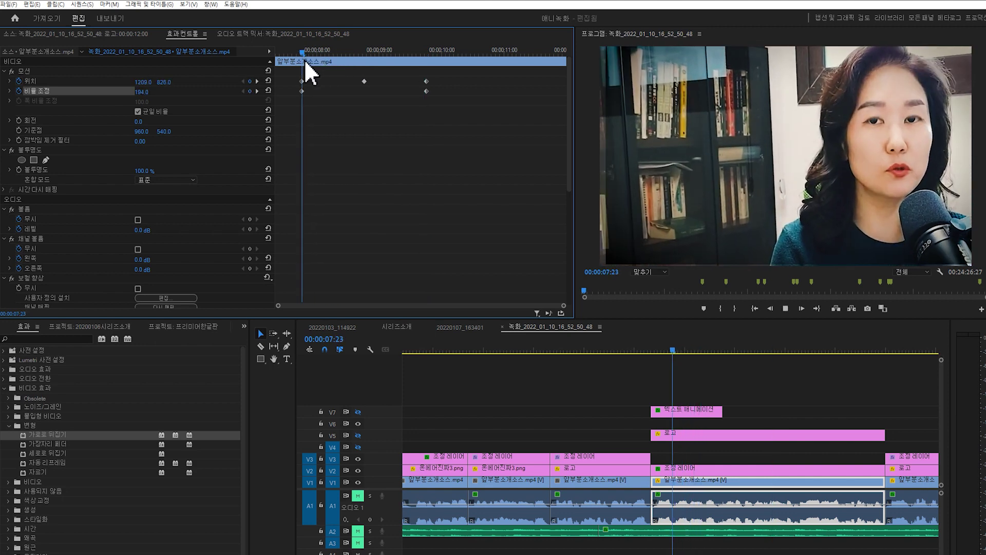
key("space")
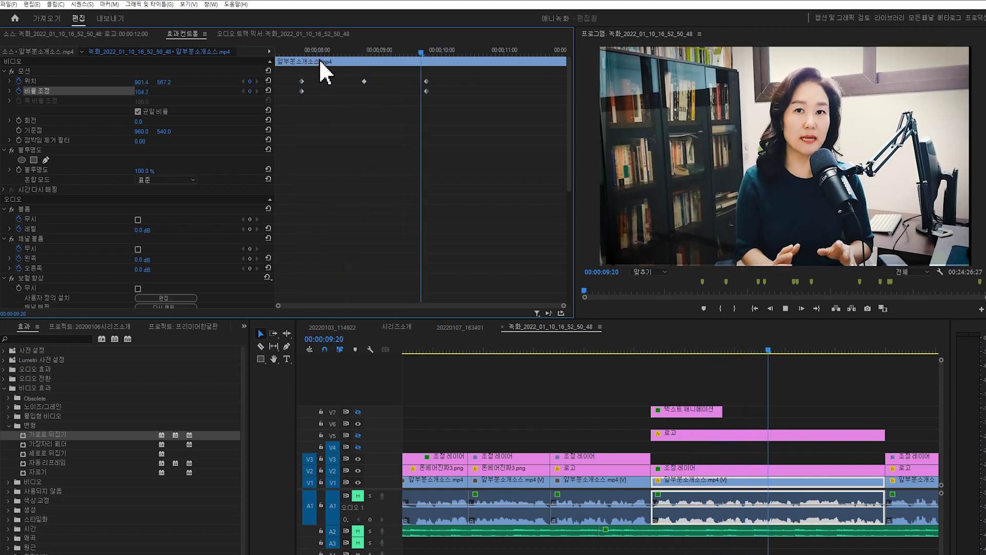
Delete the Position and Scale keyframes at 00:00:09:23, add a Scale keyframe holding 194 at 00:00:08:23, and preview
left_click_drag(343, 51, 366, 62)
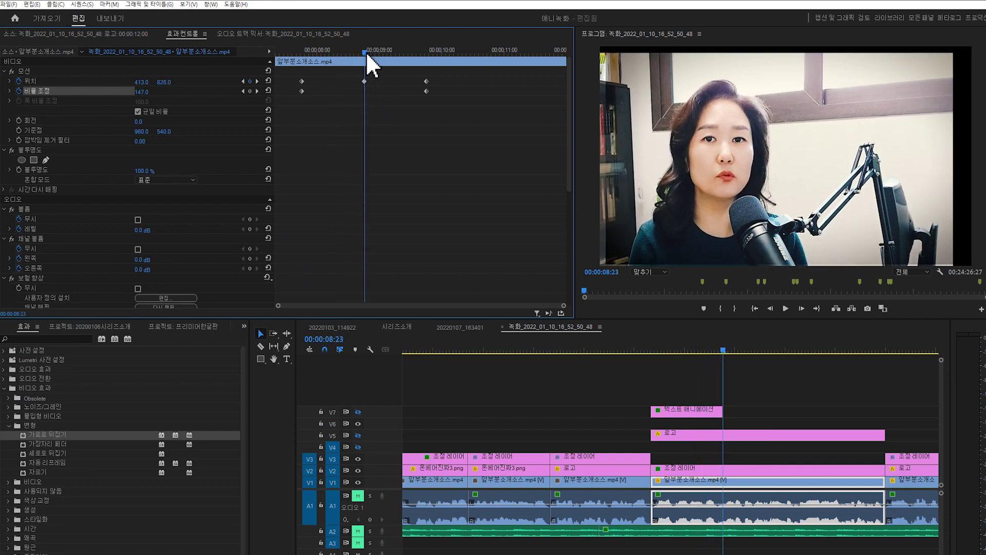
mouse_move(366, 58)
left_mouse_down()
mouse_move(425, 60)
mouse_move(365, 66)
left_mouse_up()
left_click_drag(415, 75, 441, 103)
key("Delete")
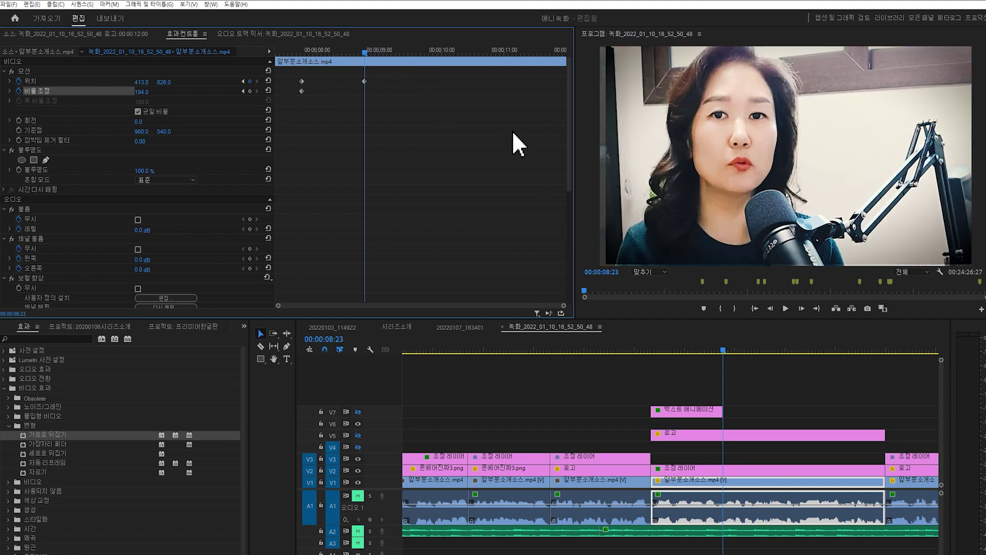
left_click(251, 91)
left_click(308, 52)
key("space")
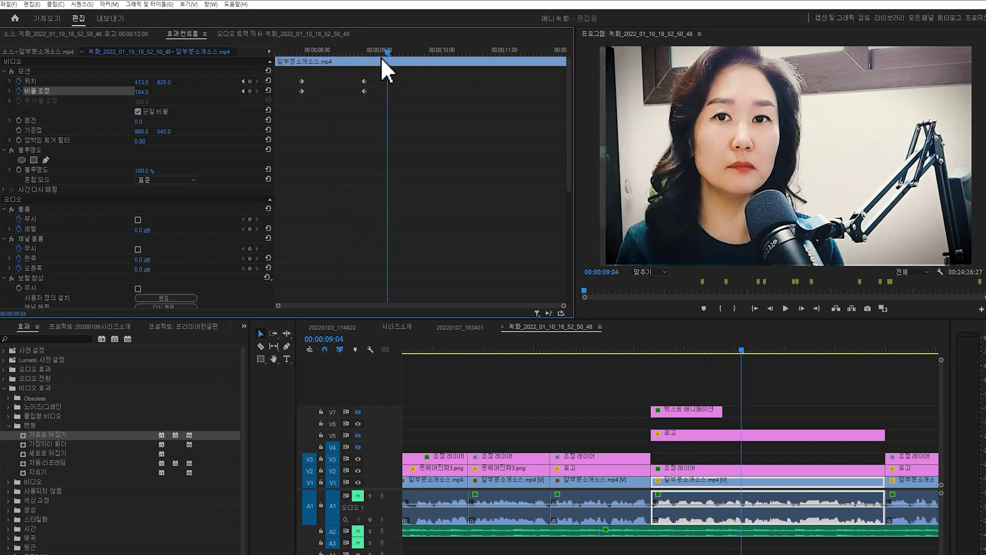
Reset Position to 960, 540 and Scale to 100 at 00:00:09:18, and review the animation around the middle keyframes
left_click_drag(388, 52, 417, 52)
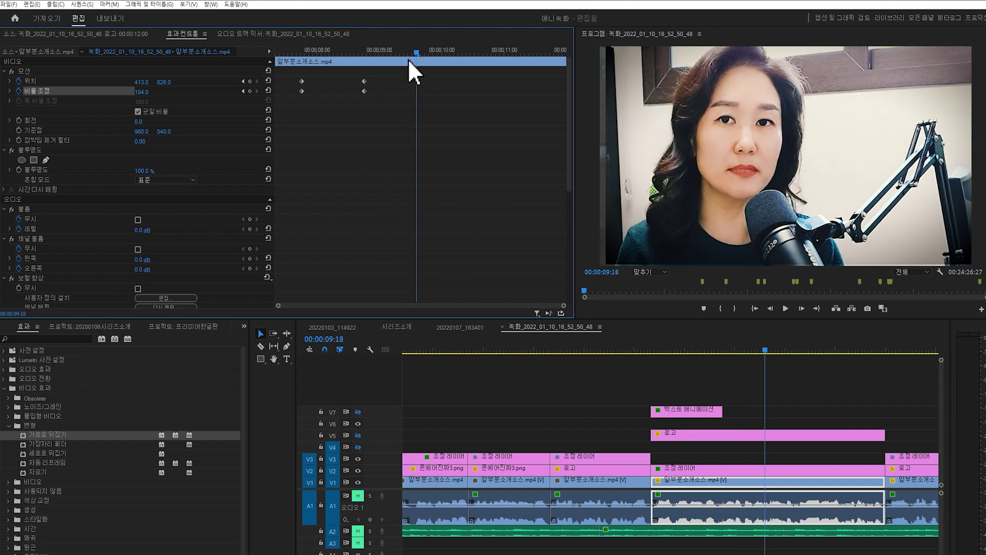
left_click(268, 80)
left_click(268, 90)
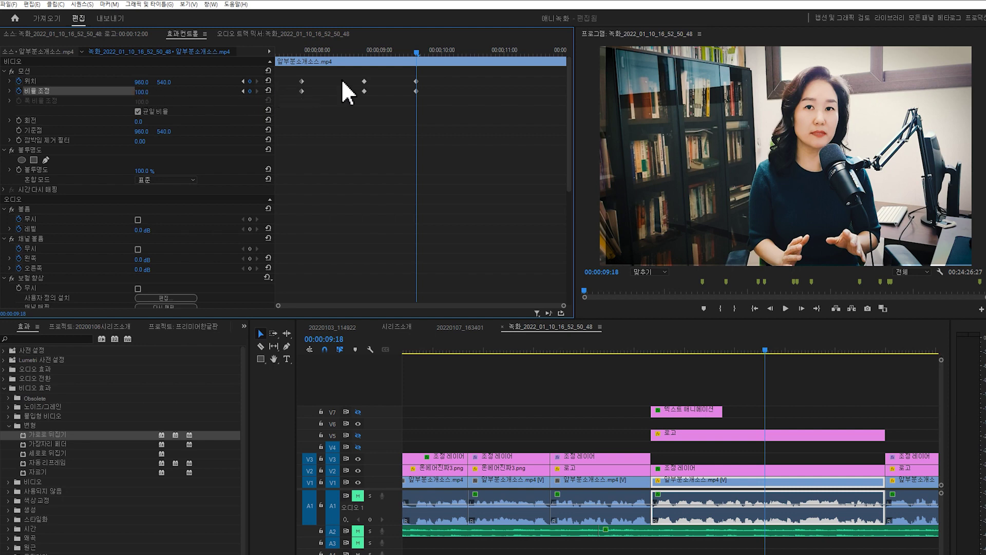
left_click_drag(334, 50, 292, 57)
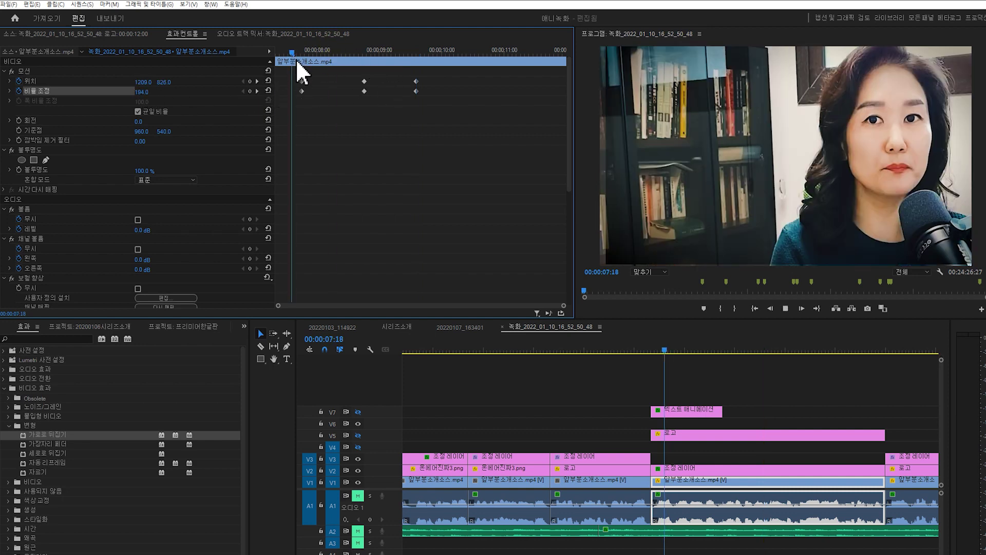
key("space")
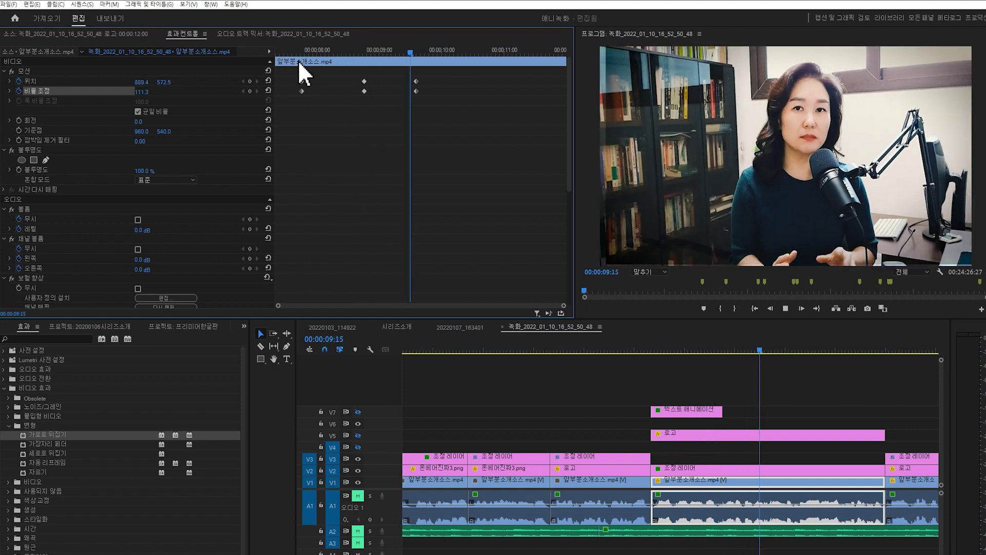
left_click(365, 49)
mouse_move(368, 50)
left_mouse_down()
mouse_move(417, 53)
mouse_move(301, 58)
mouse_move(368, 63)
left_mouse_up()
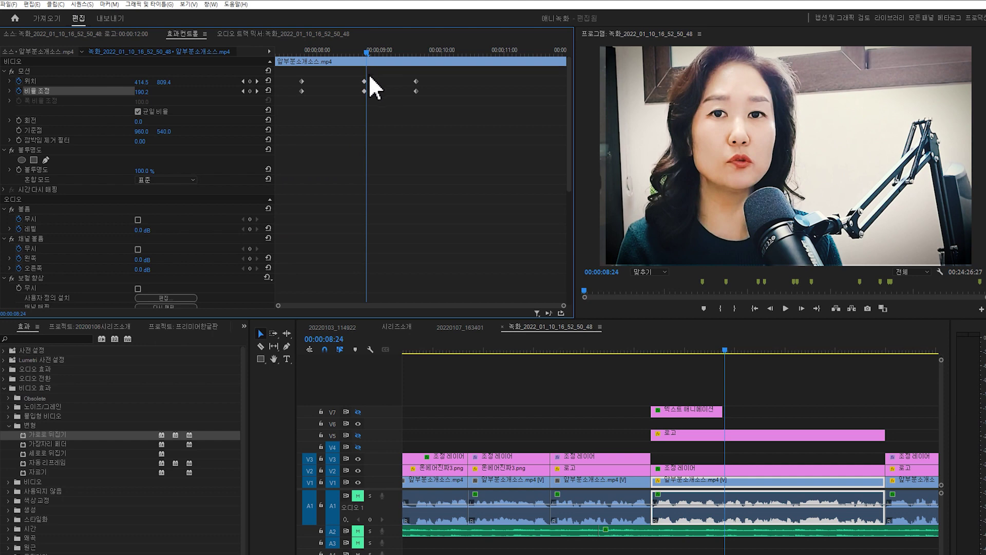